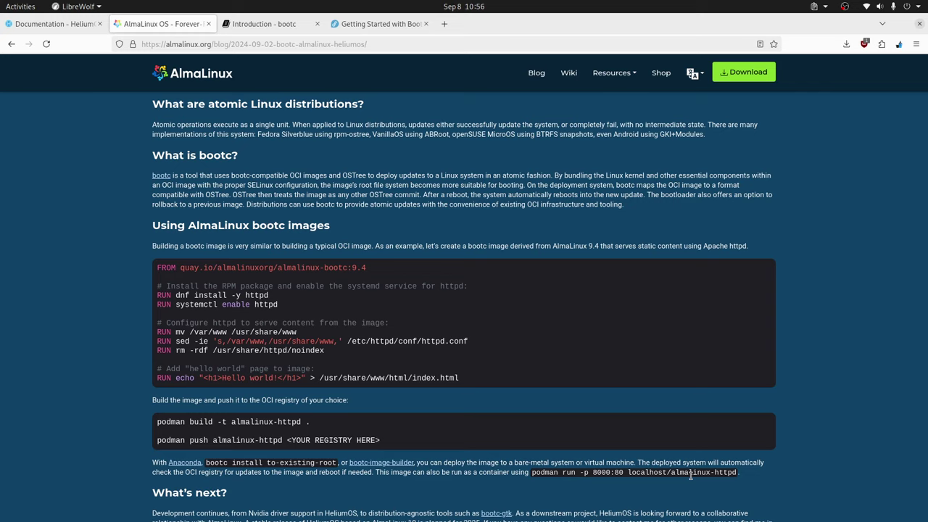
# Select HeliumOS-9-latest-x86_64-boot.iso as the VM's start-up disk, then switch back to LibreWolf.
pyautogui.hotkey('alt', 'Tab')
pyautogui.hotkey('alt', 'Tab')
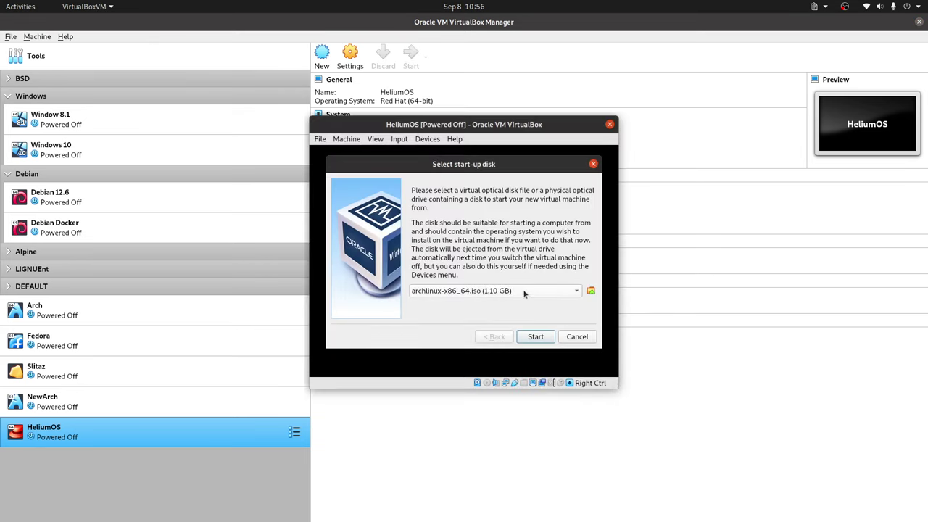
pyautogui.click(524, 293)
pyautogui.click(430, 304)
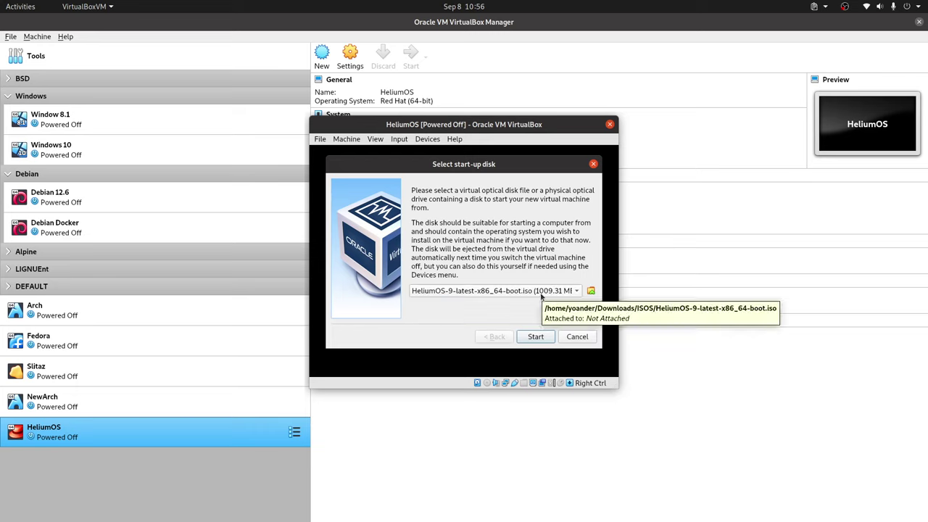
pyautogui.hotkey('alt', 'Tab')
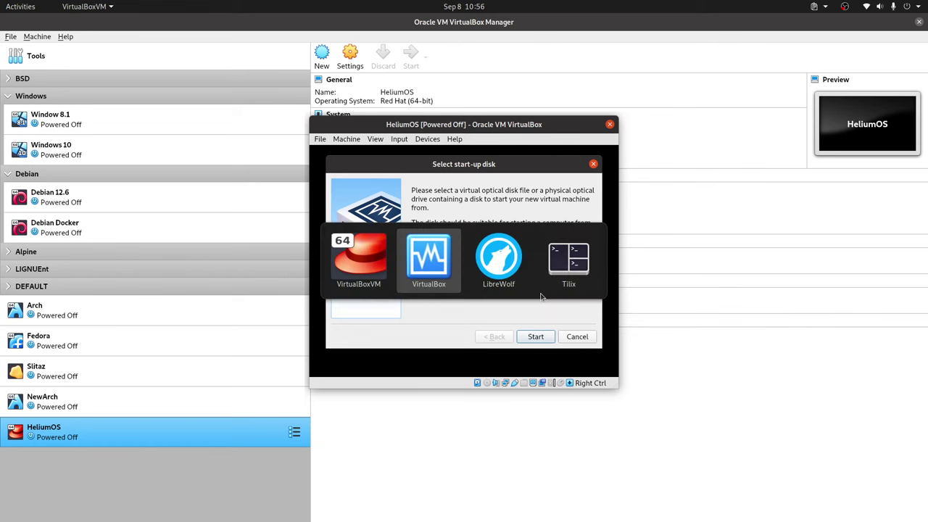
pyautogui.hotkey('alt', 'Tab')
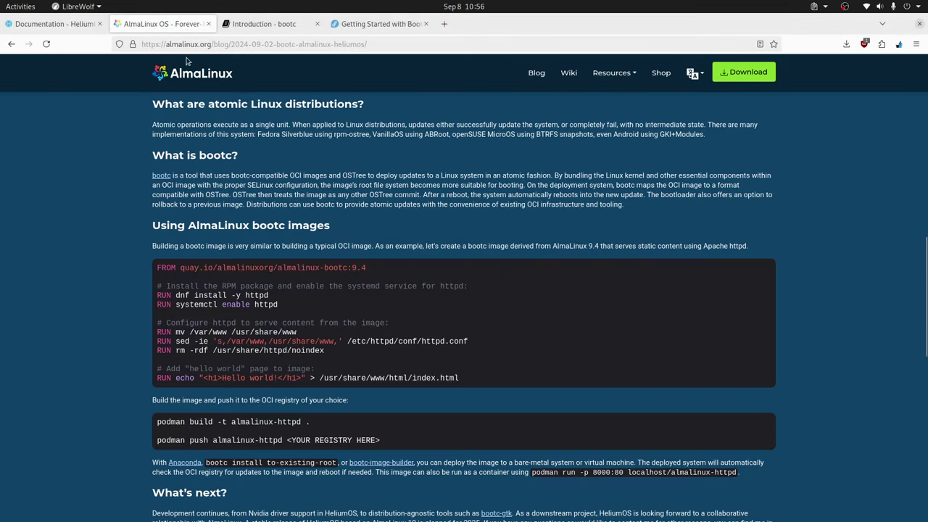
# Open the HeliumOS Download page's pre-releases listing v9-Alpha, then return to the VM's start-up disk dialog.
pyautogui.click(38, 27)
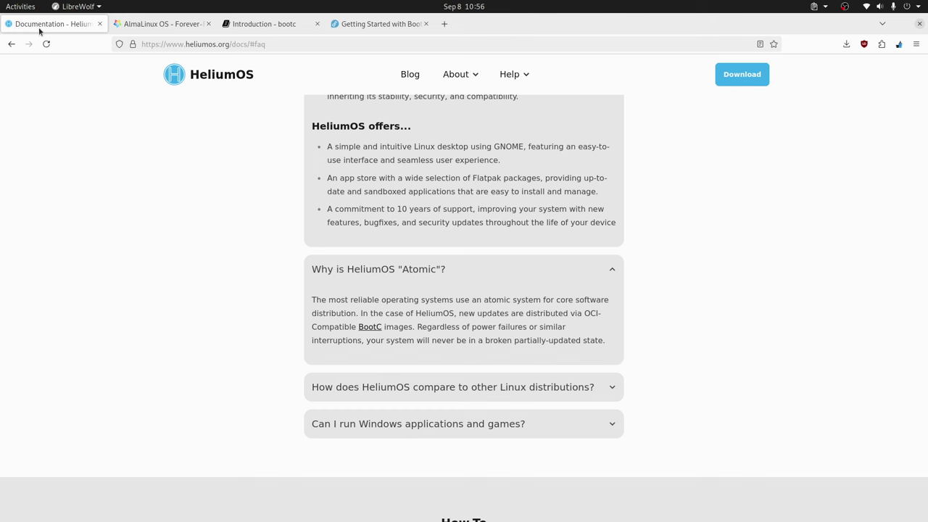
pyautogui.scroll(5, 648, 295)
pyautogui.click(742, 74)
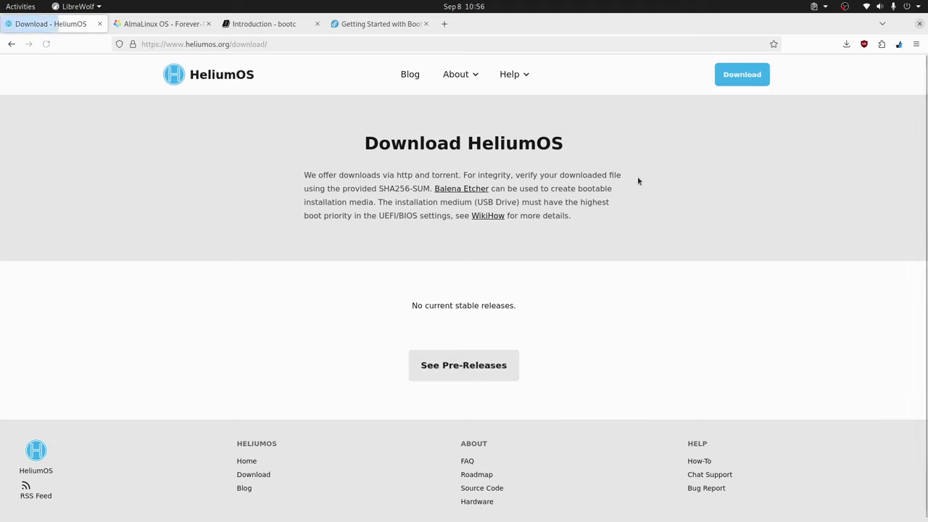
pyautogui.click(464, 369)
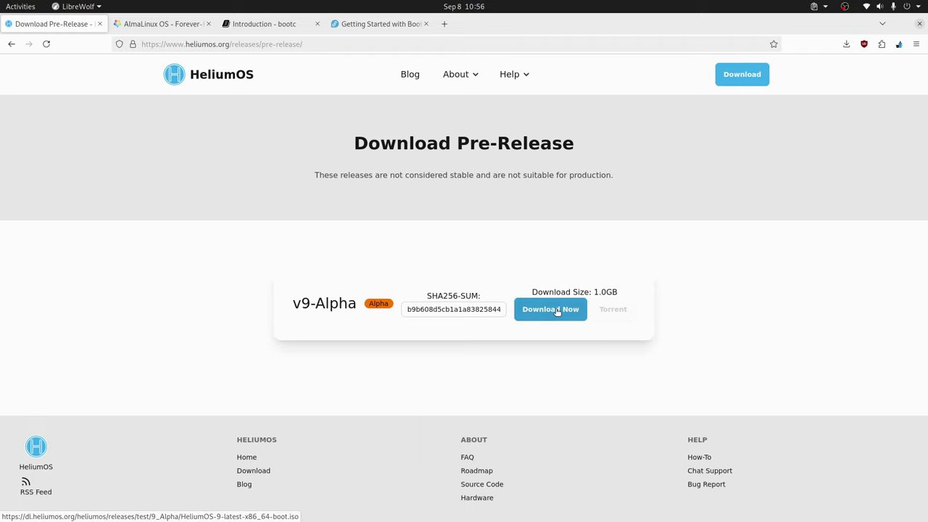
pyautogui.hotkey('alt', 'Tab')
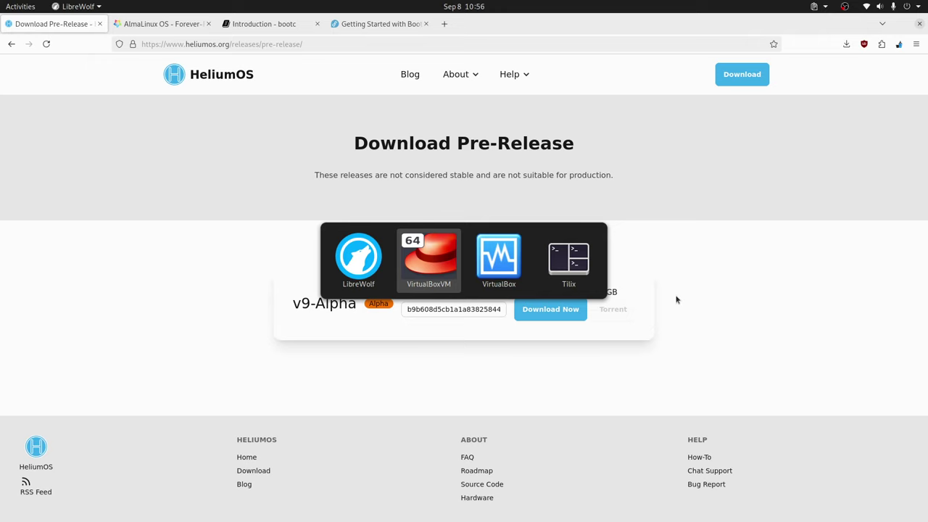
pyautogui.hotkey('alt', 'Tab')
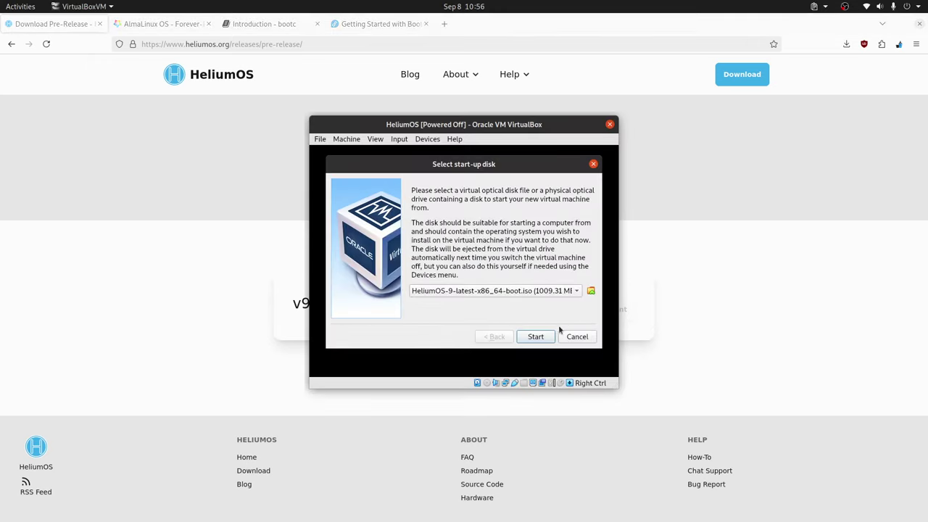
# Start the VM from the HeliumOS ISO and boot the installer from the GRUB menu.
pyautogui.click(535, 338)
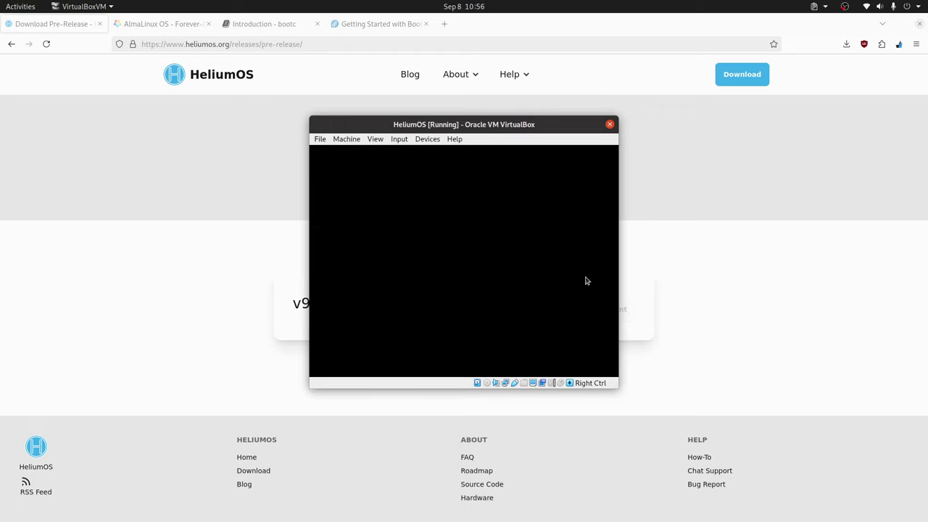
pyautogui.press('Return')
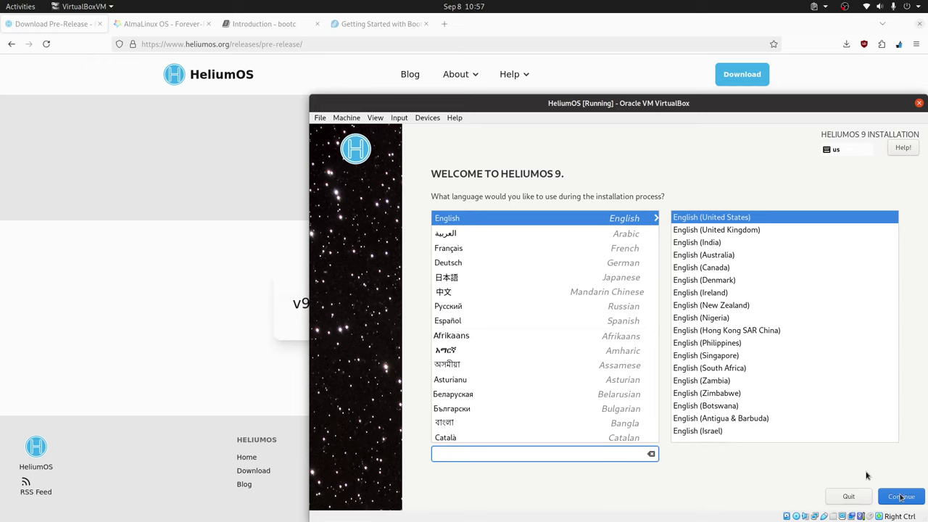
# Keep English, confirm the English (US) keyboard and America/New York time zone, then go to User Creation.
pyautogui.click(899, 497)
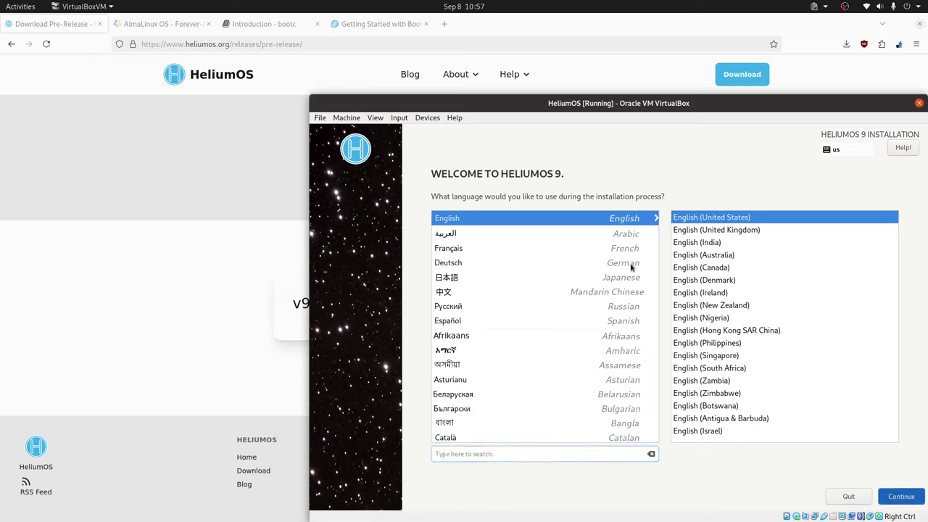
pyautogui.click(544, 273)
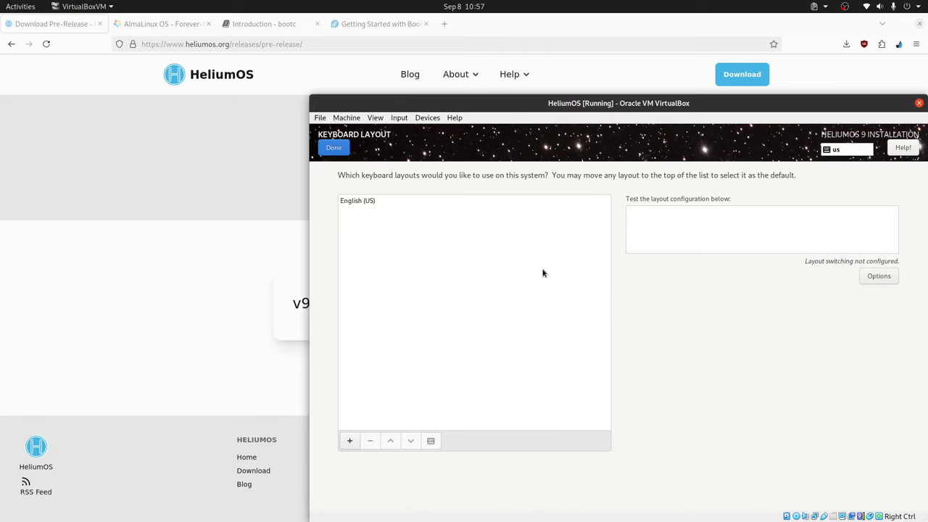
pyautogui.click(375, 201)
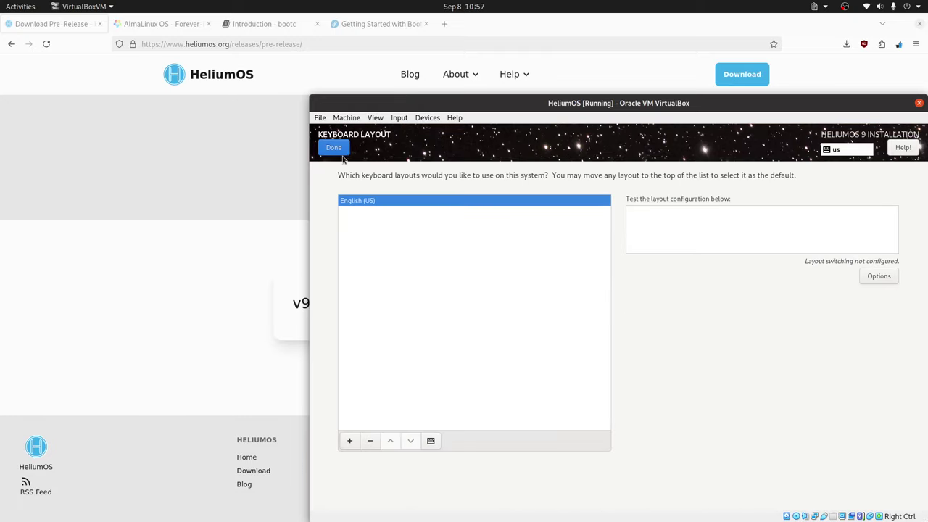
pyautogui.click(333, 148)
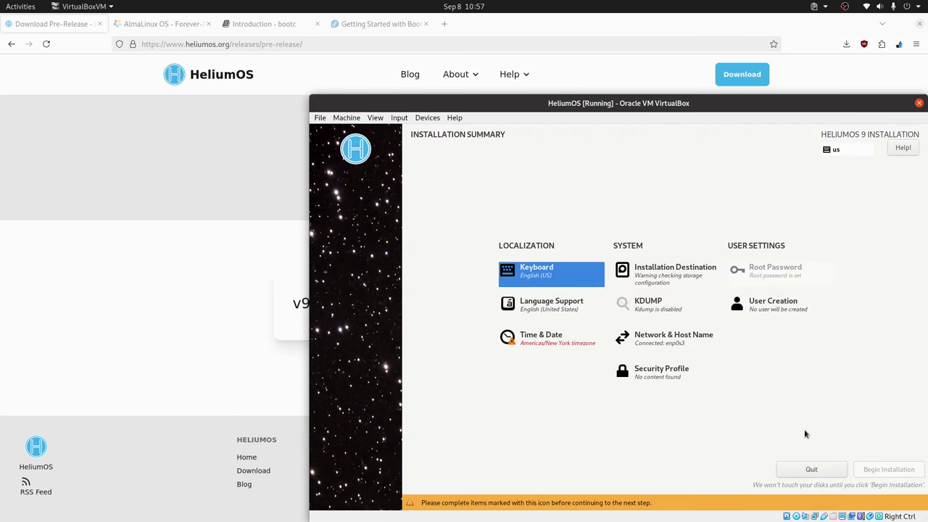
pyautogui.click(560, 346)
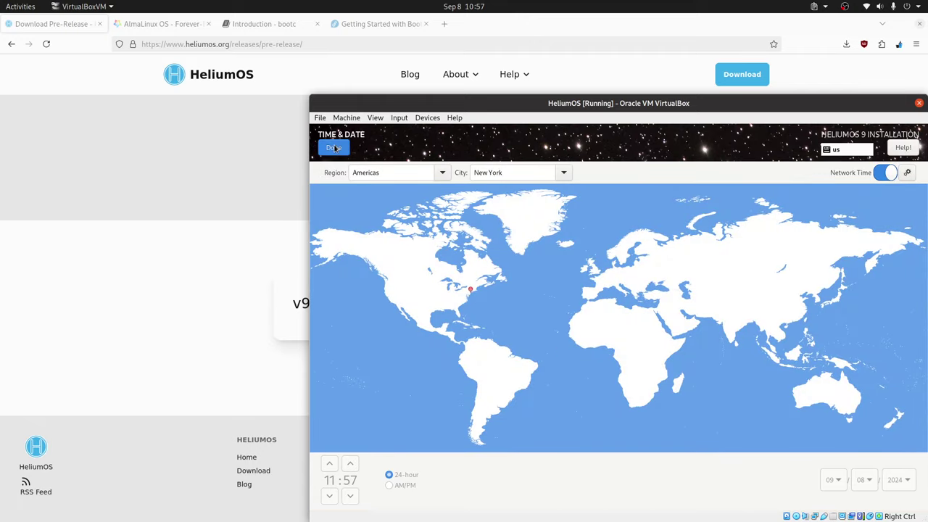
pyautogui.click(332, 148)
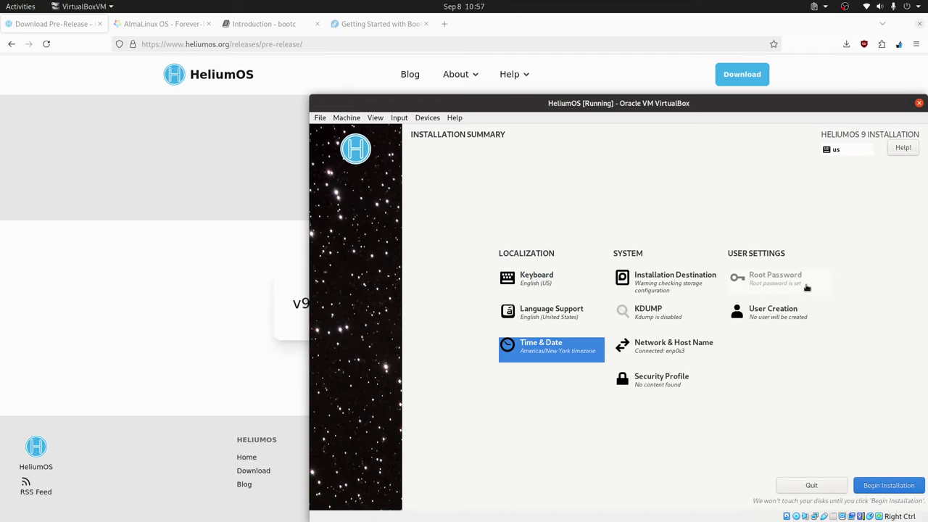
pyautogui.click(787, 310)
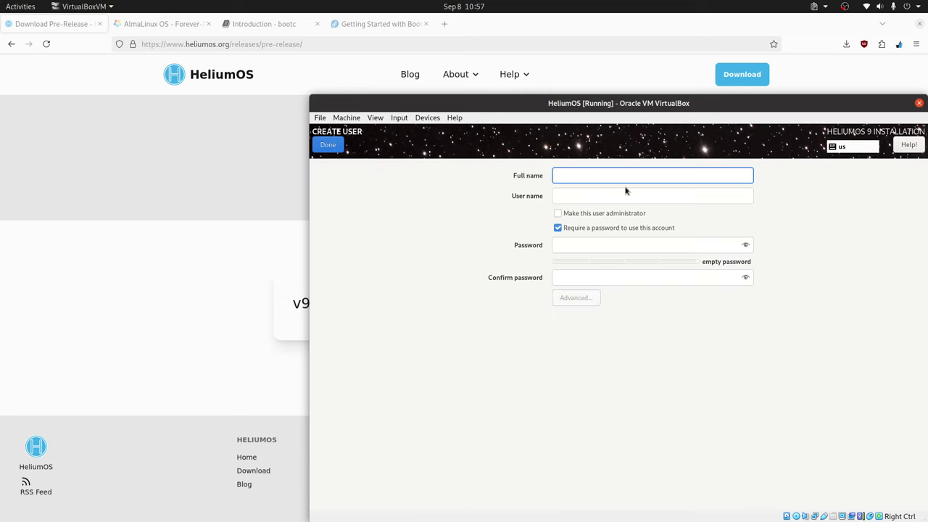
# Create an administrator user with a full name and short password, accepting the weak-password warning.
pyautogui.write('LibreB')
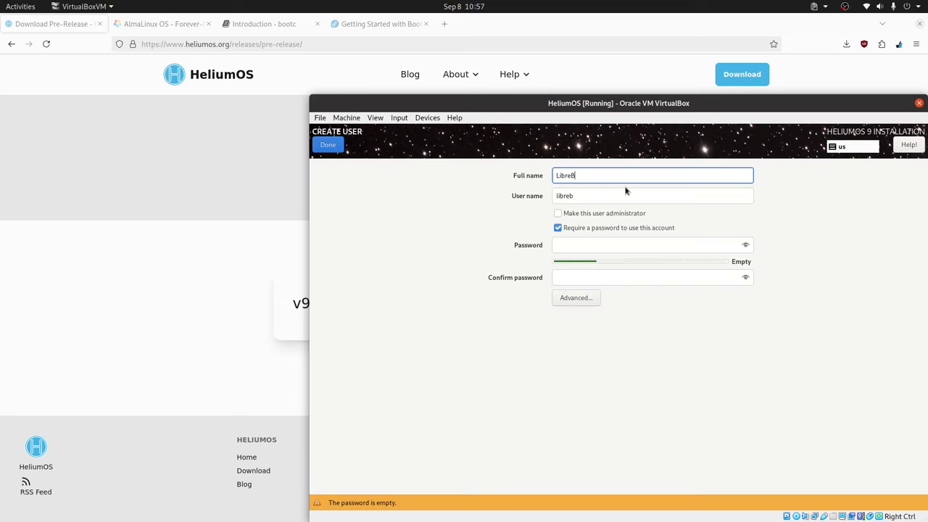
pyautogui.write('yte')
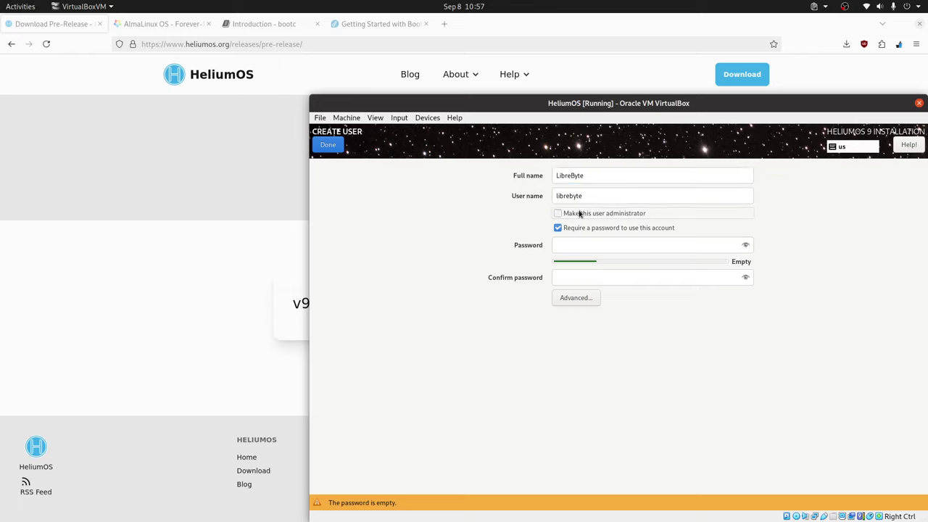
pyautogui.click(580, 213)
pyautogui.click(591, 251)
pyautogui.write('123')
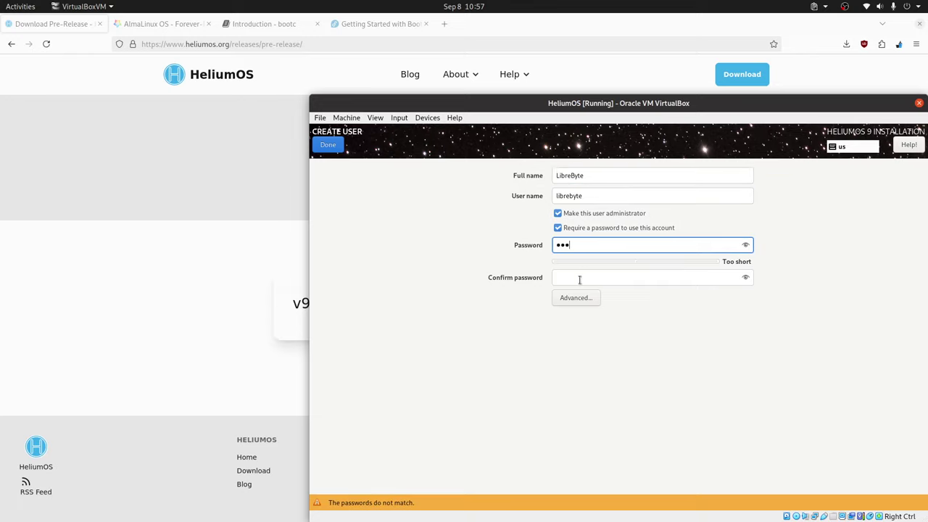
pyautogui.click(579, 278)
pyautogui.write('123')
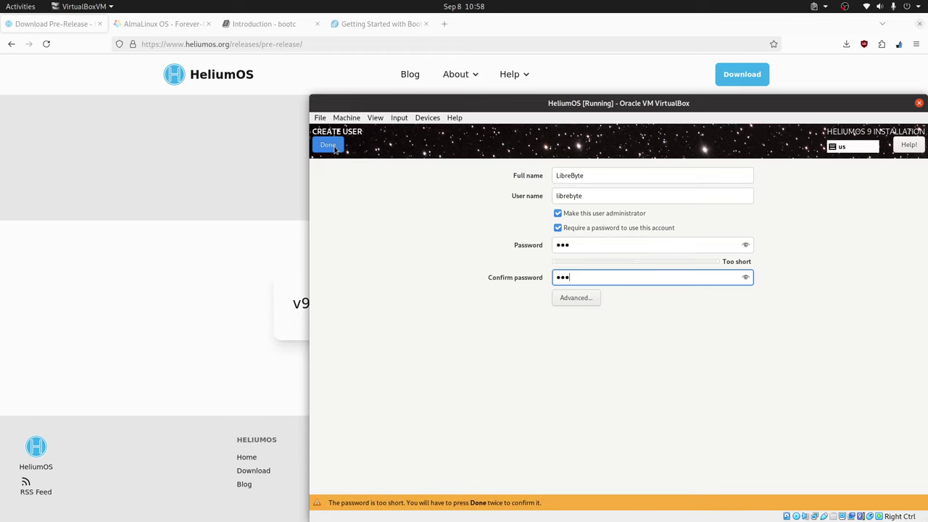
pyautogui.click(334, 147)
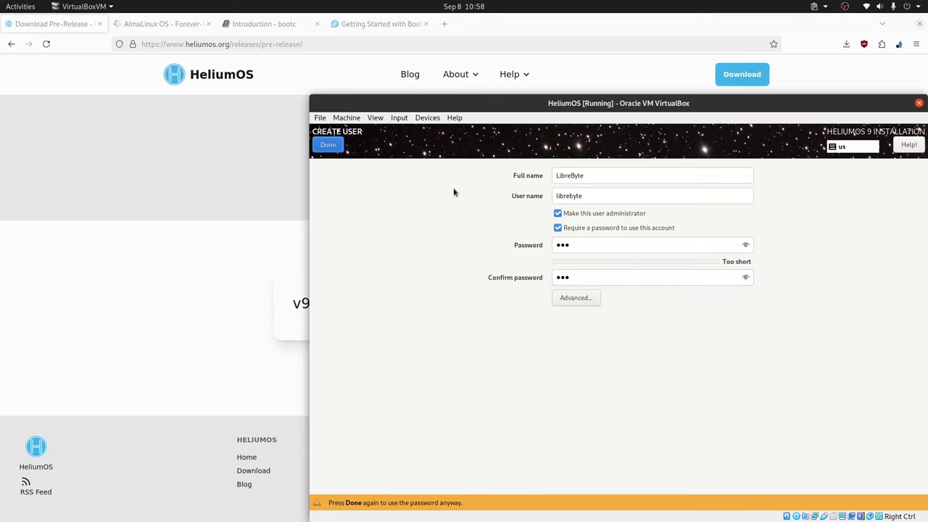
pyautogui.click(326, 145)
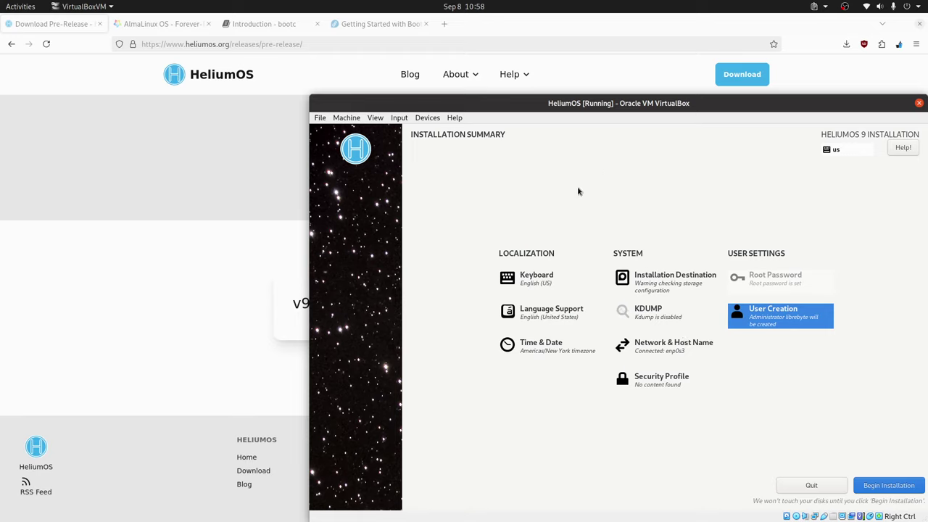
# Begin the HeliumOS 9 installation and reboot the system once it completes.
pyautogui.click(892, 486)
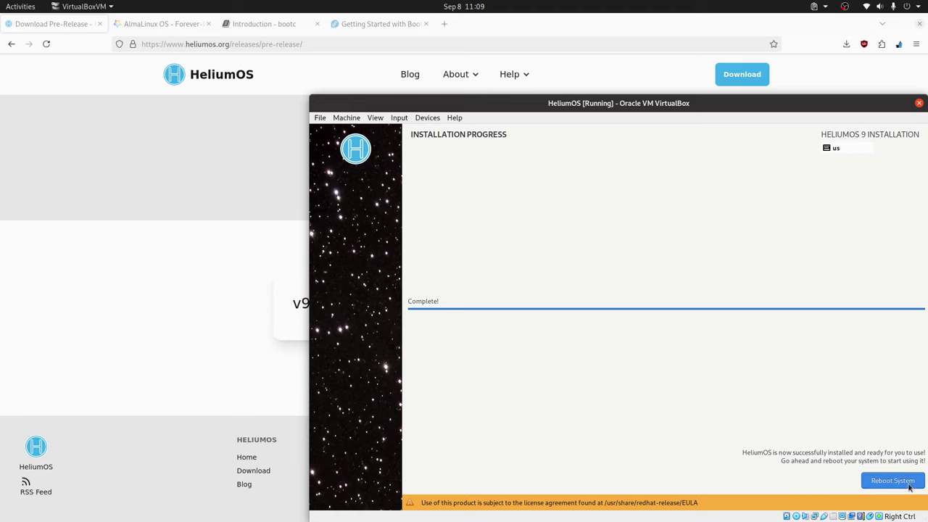
pyautogui.click(901, 486)
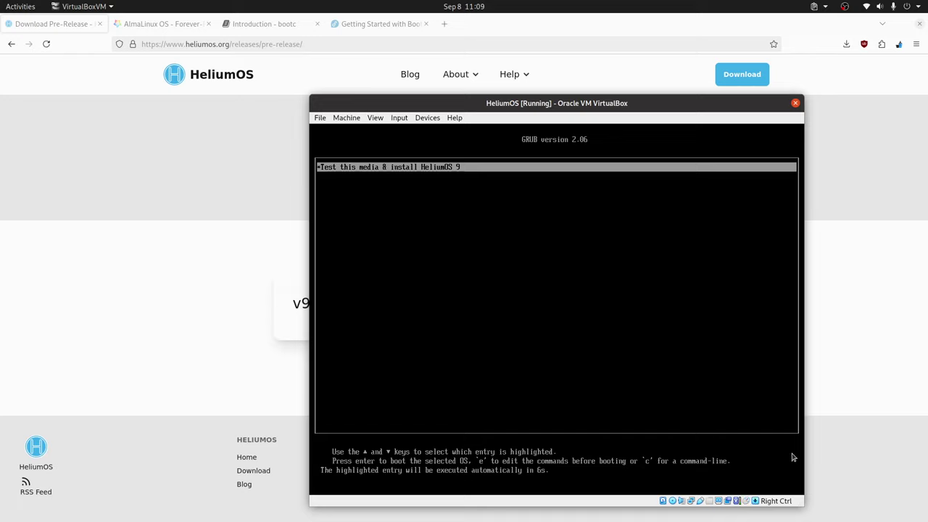
# Power off the HeliumOS VM via File > Close and switch to the VirtualBox Manager.
pyautogui.click(320, 117)
pyautogui.click(338, 171)
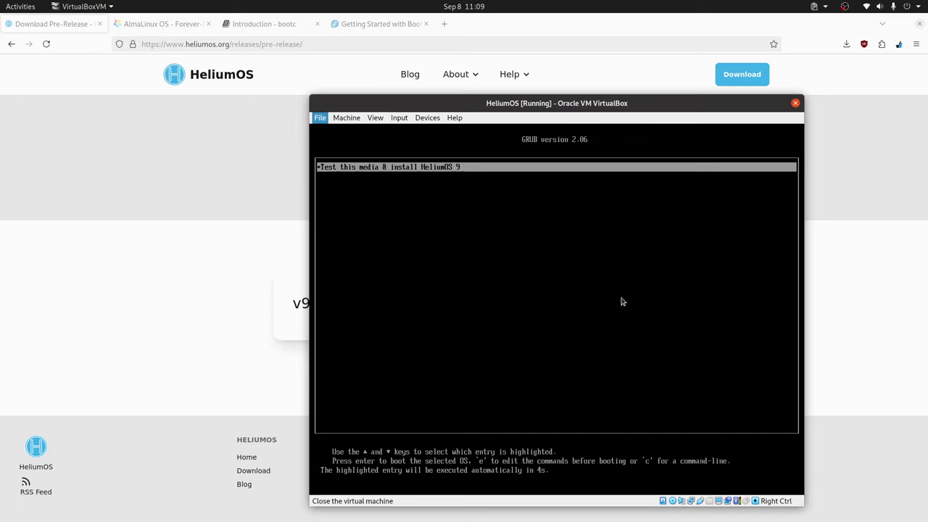
pyautogui.click(557, 319)
pyautogui.click(605, 339)
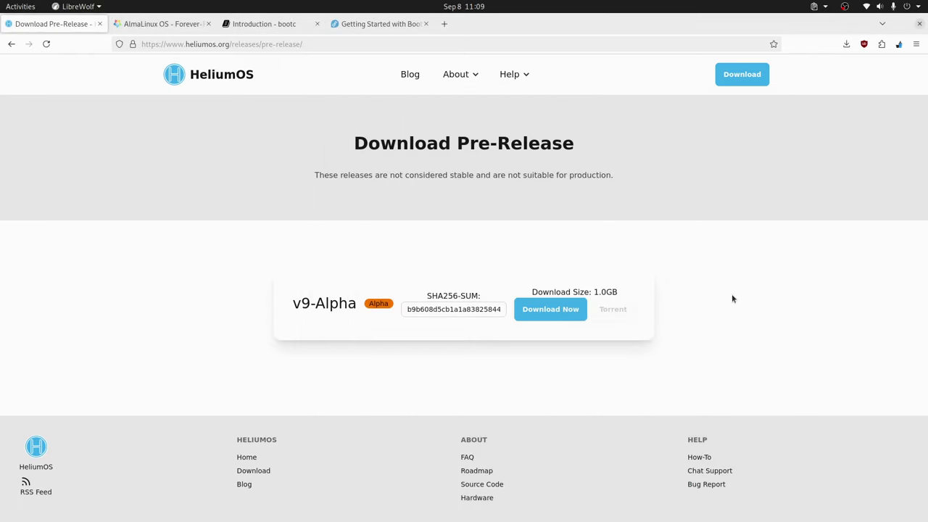
pyautogui.hotkey('alt', 'Tab')
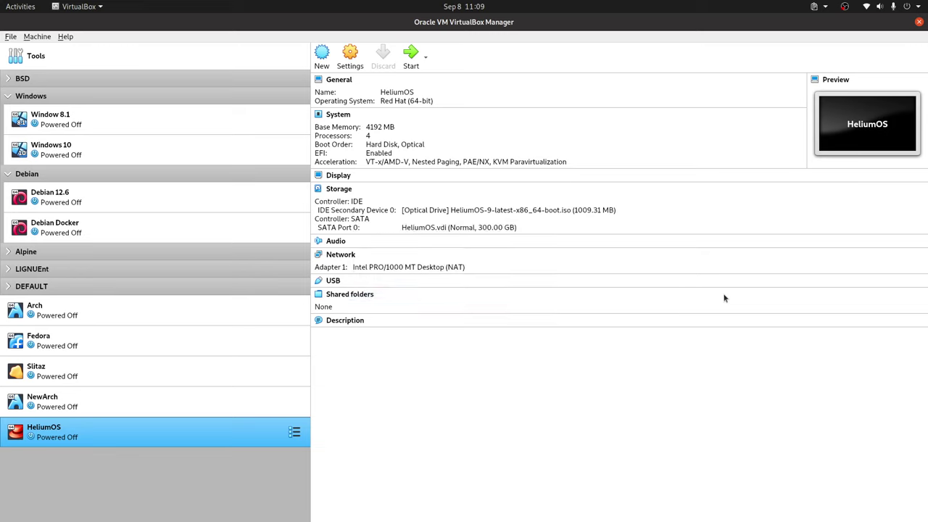
# In the HeliumOS machine's settings, untick Optical in the System boot order.
pyautogui.rightClick(180, 427)
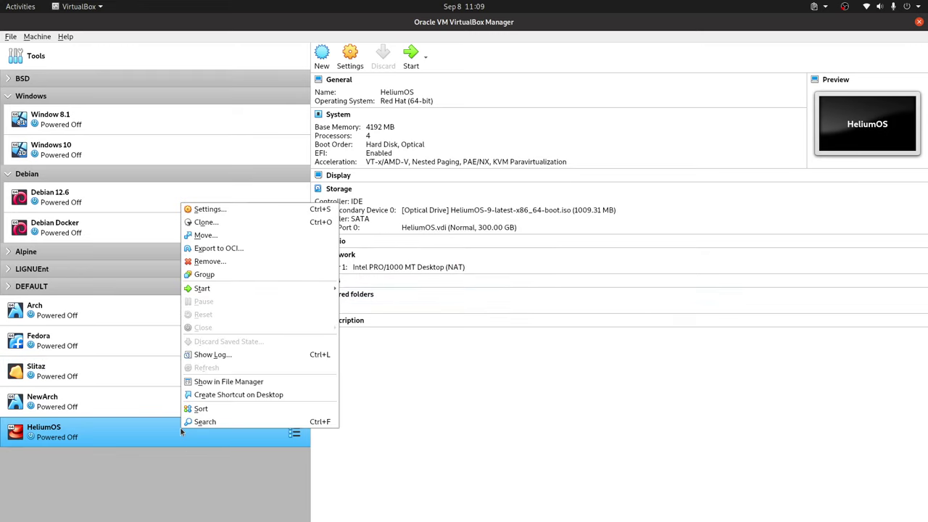
pyautogui.click(292, 209)
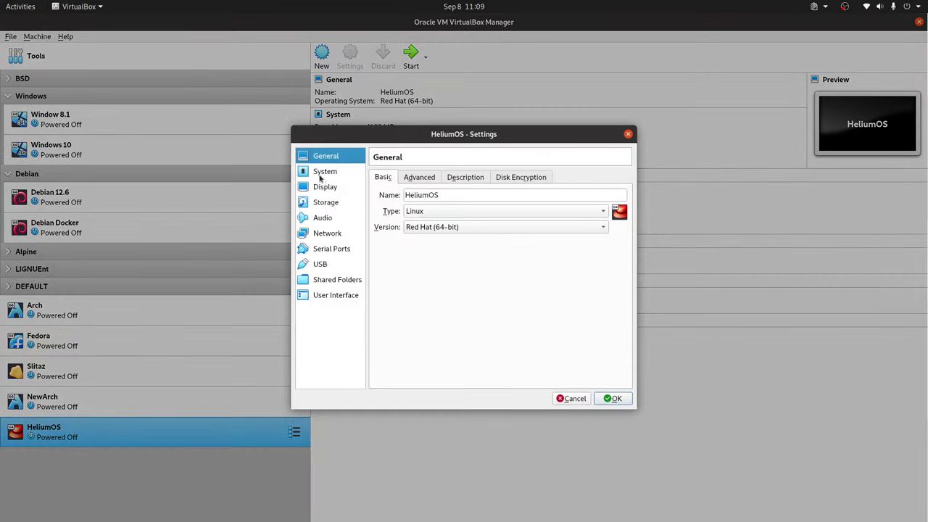
pyautogui.click(320, 176)
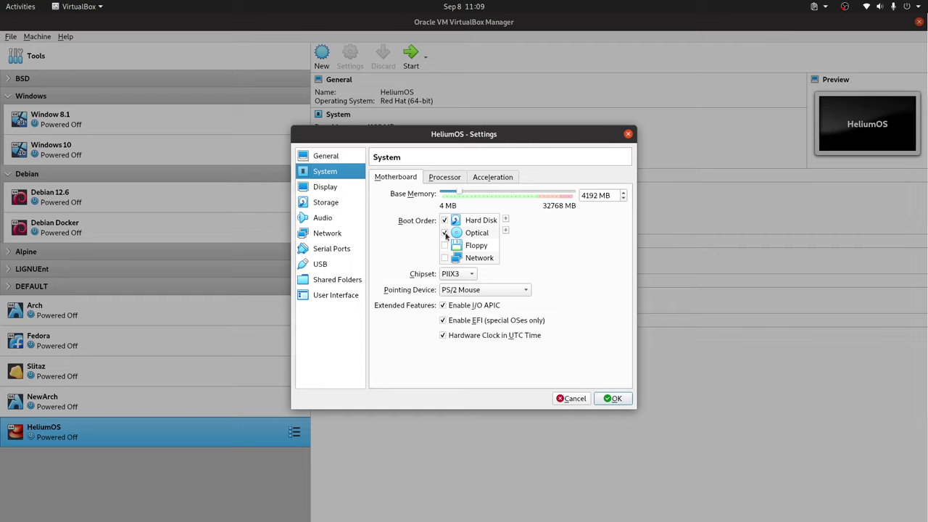
pyautogui.click(444, 233)
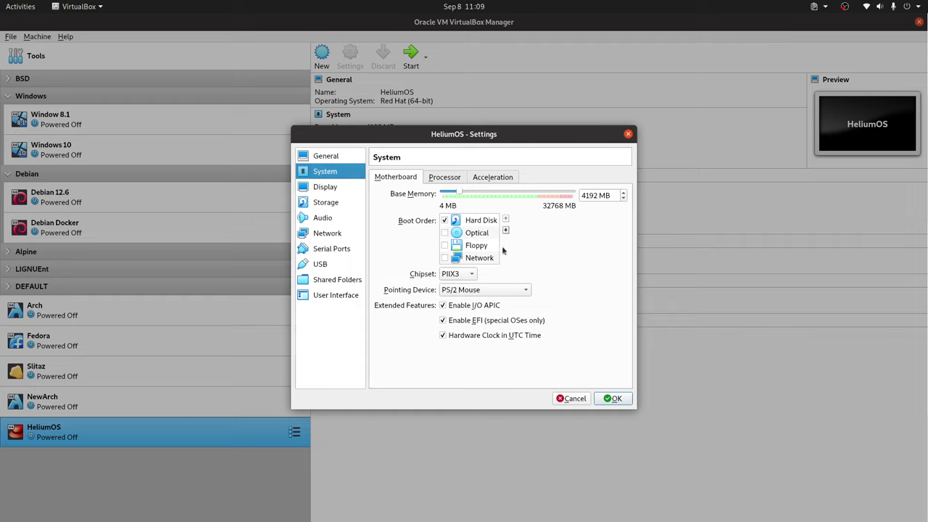
# Remove the optical drive holding the HeliumOS-9 ISO under Storage and save the settings.
pyautogui.click(327, 204)
pyautogui.click(432, 202)
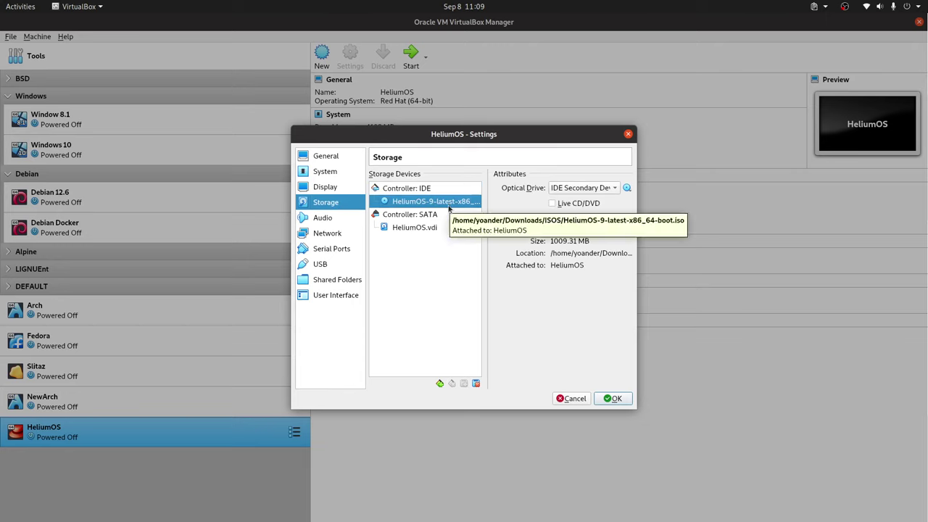
pyautogui.moveTo(636, 249); pyautogui.dragTo(816, 273)
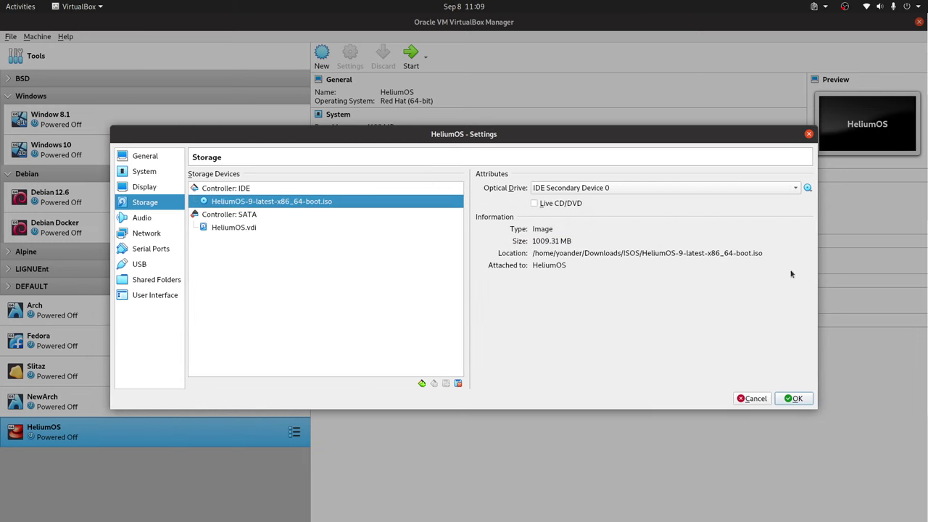
pyautogui.click(458, 383)
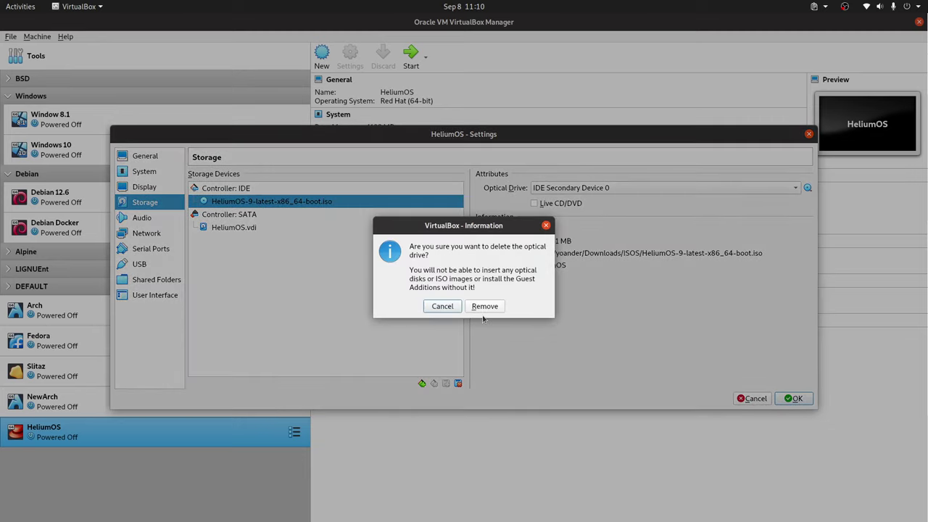
pyautogui.click(485, 306)
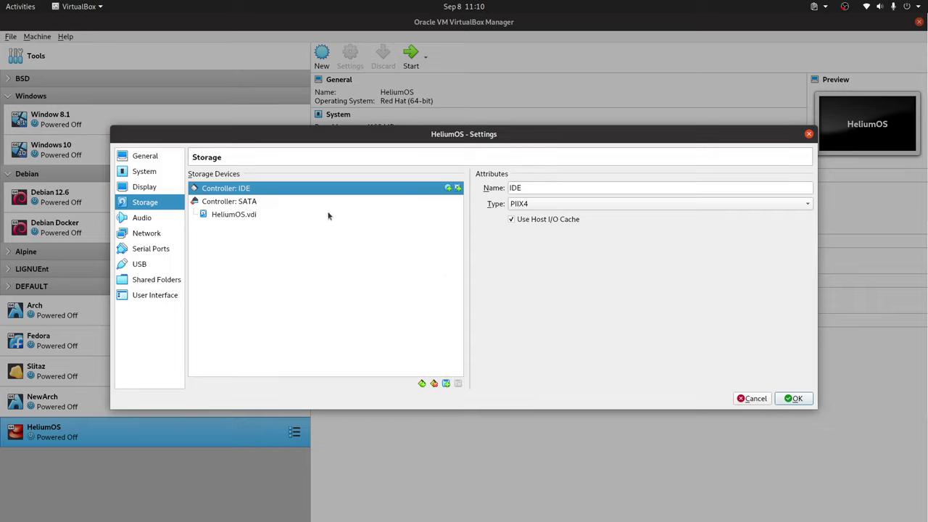
pyautogui.click(800, 398)
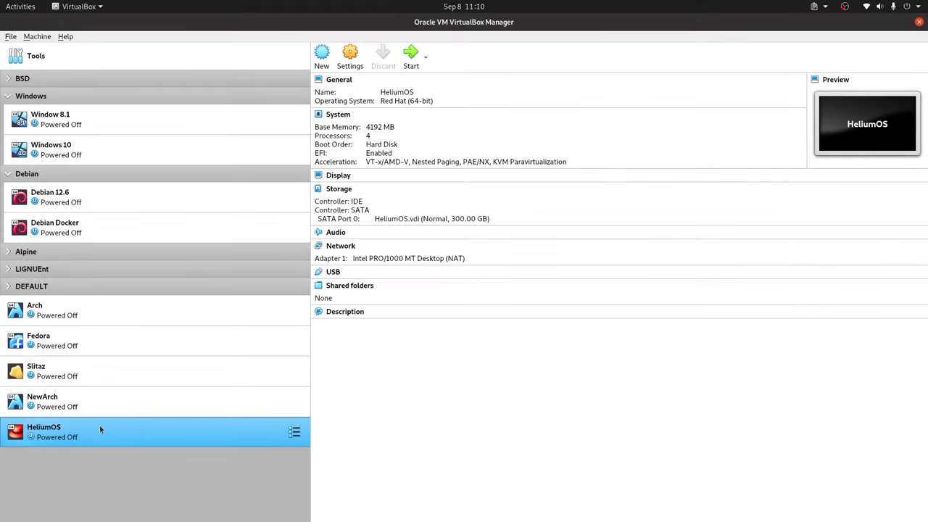
# Start the VM, power it off, restart it and edit the default GRUB boot entry.
pyautogui.press('Return')
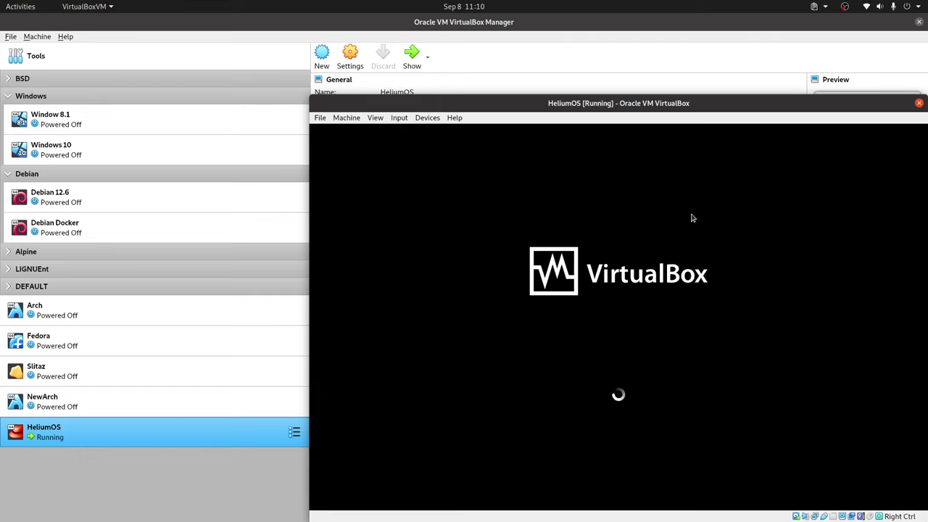
pyautogui.click(320, 117)
pyautogui.press('Escape')
pyautogui.click(661, 346)
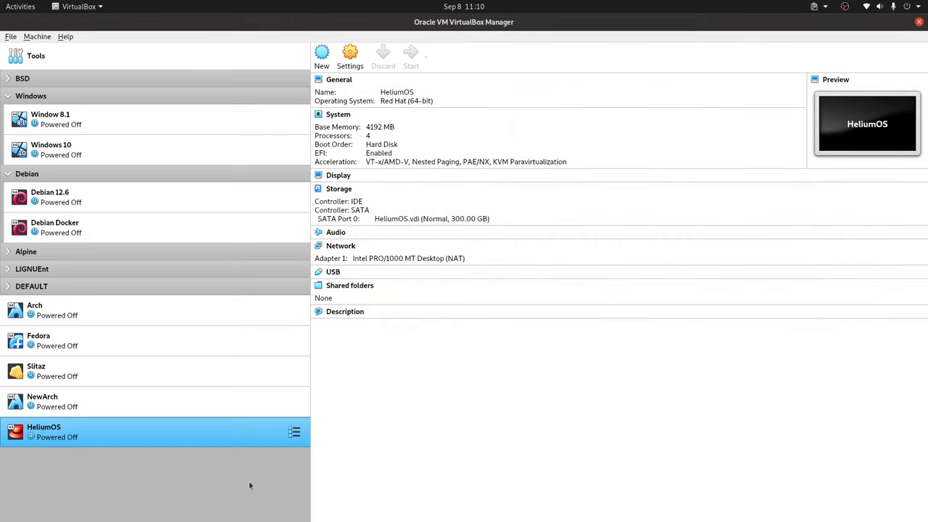
pyautogui.doubleClick(177, 437)
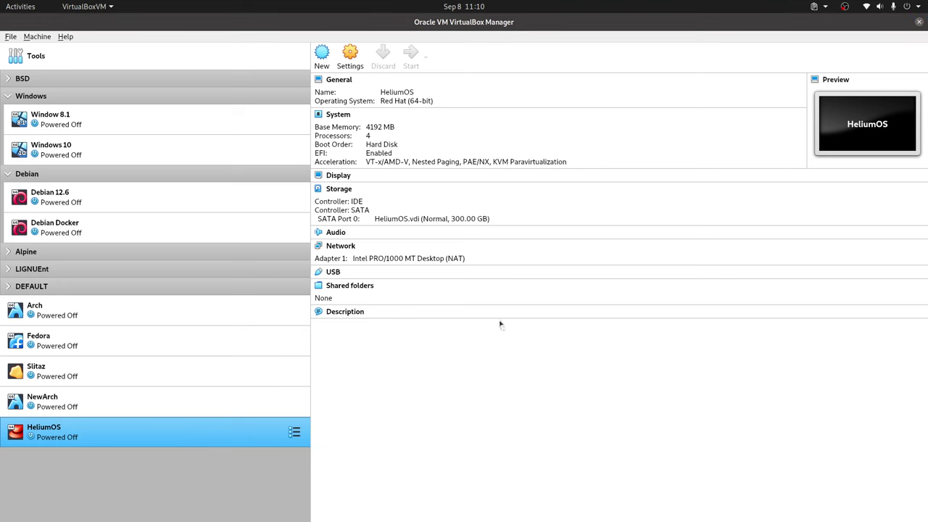
pyautogui.press('e')
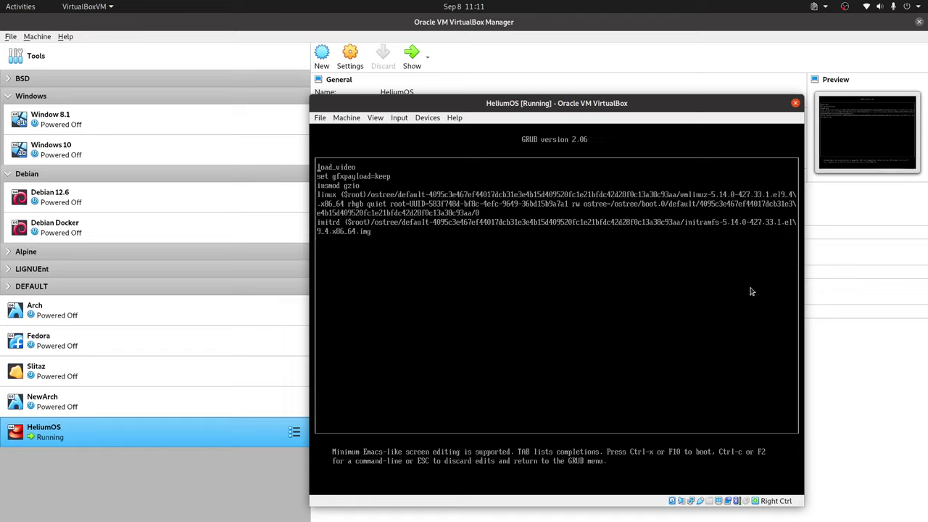
# Boot the edited entry and log in as the listed user with the account password.
pyautogui.hotkey('ctrl', 'x')
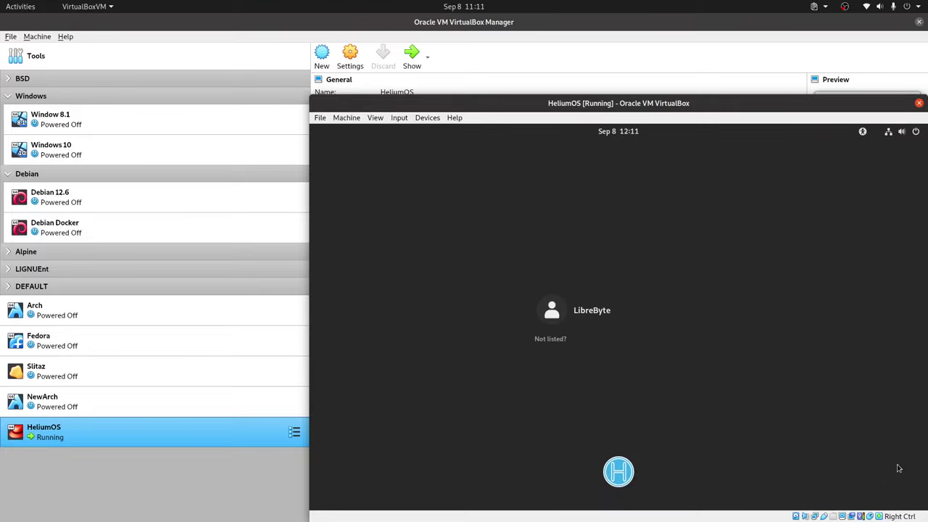
pyautogui.click(580, 317)
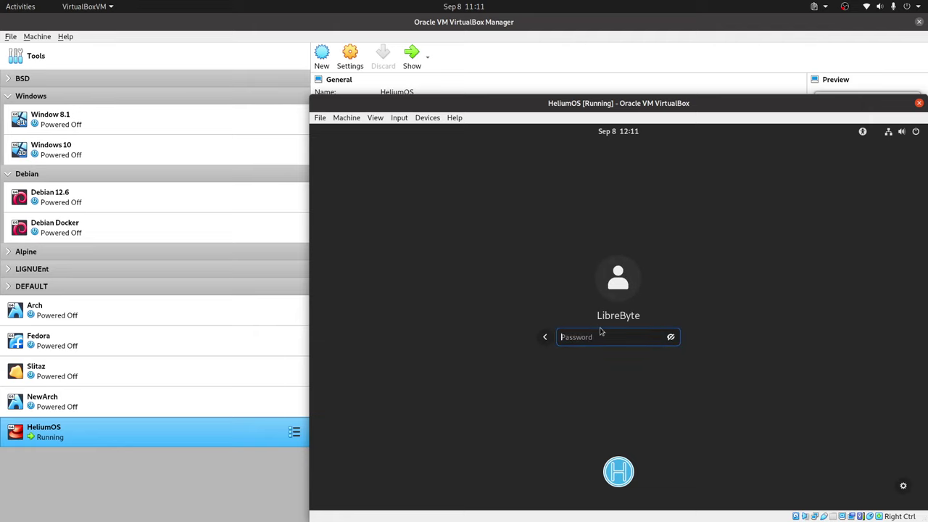
pyautogui.write('1234')
pyautogui.press('Return')
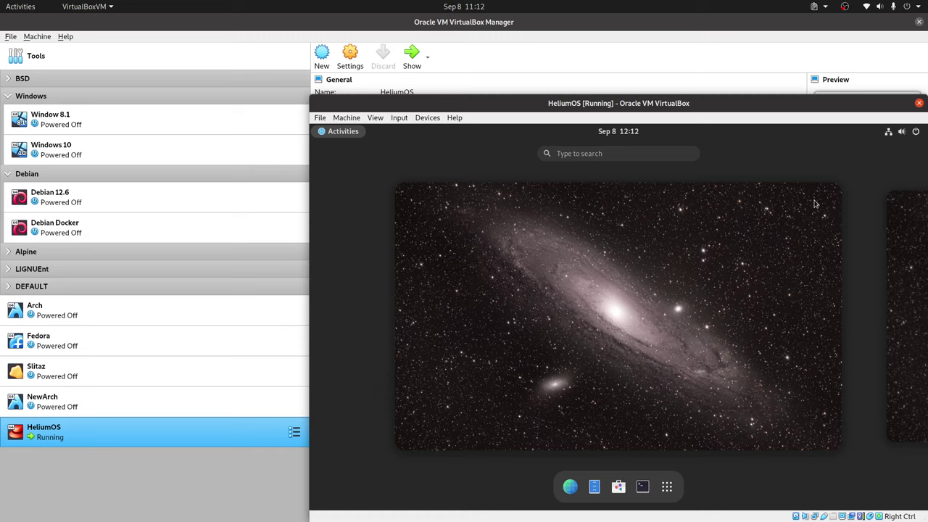
# Search 'displ' in the Activities overview and open the Displays settings.
pyautogui.click(590, 152)
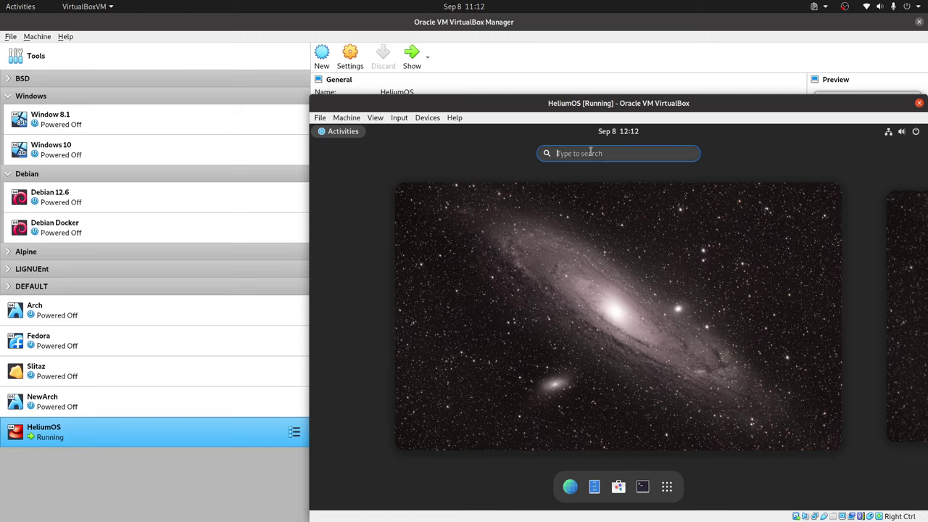
pyautogui.write('displ')
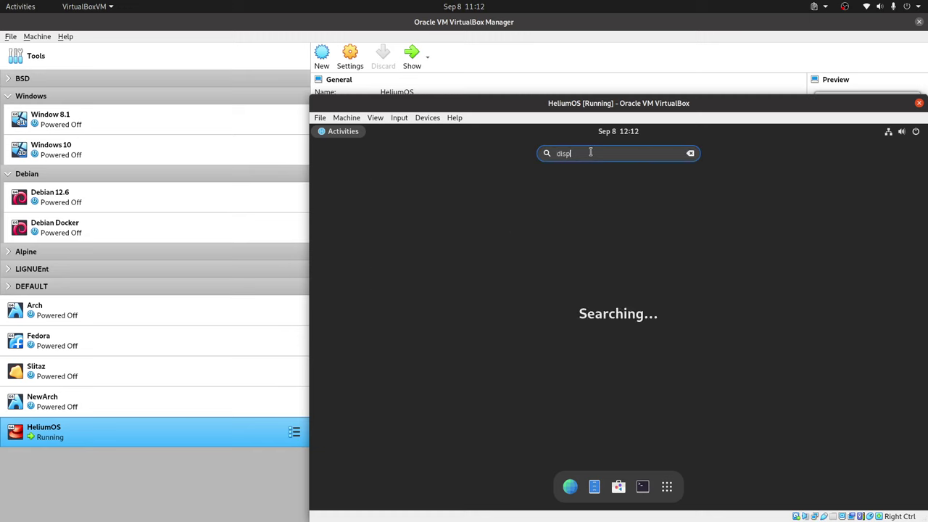
pyautogui.click(562, 182)
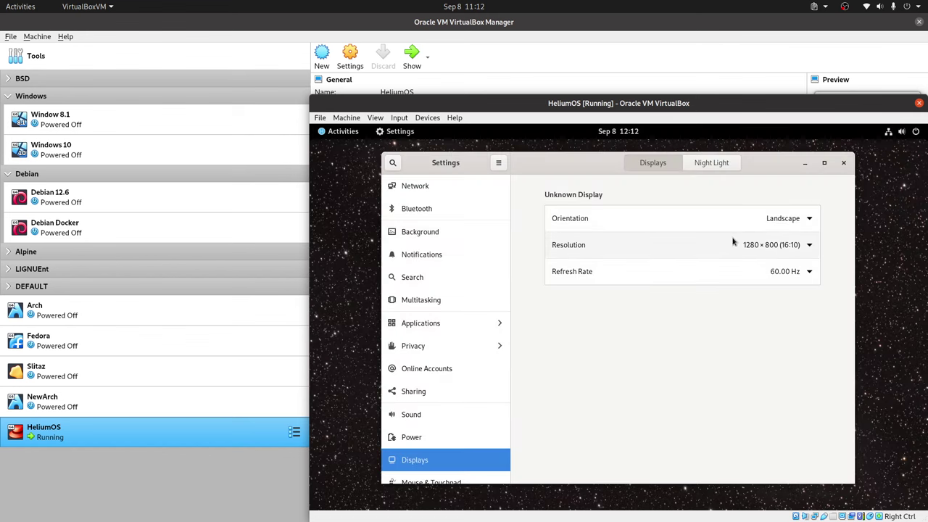
# Apply and keep 1920×1080 (16:9) resolution, close Settings, then request full-screen with Host+F.
pyautogui.click(808, 246)
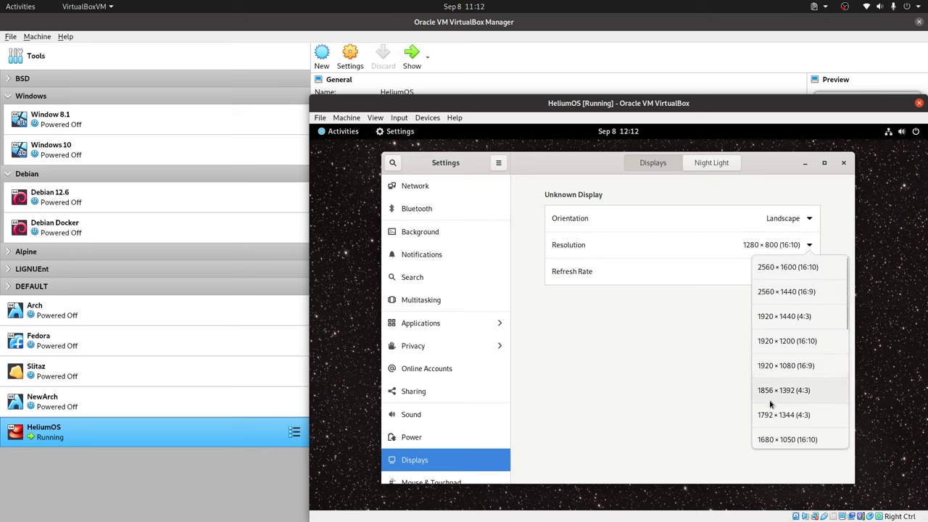
pyautogui.click(786, 367)
pyautogui.click(835, 165)
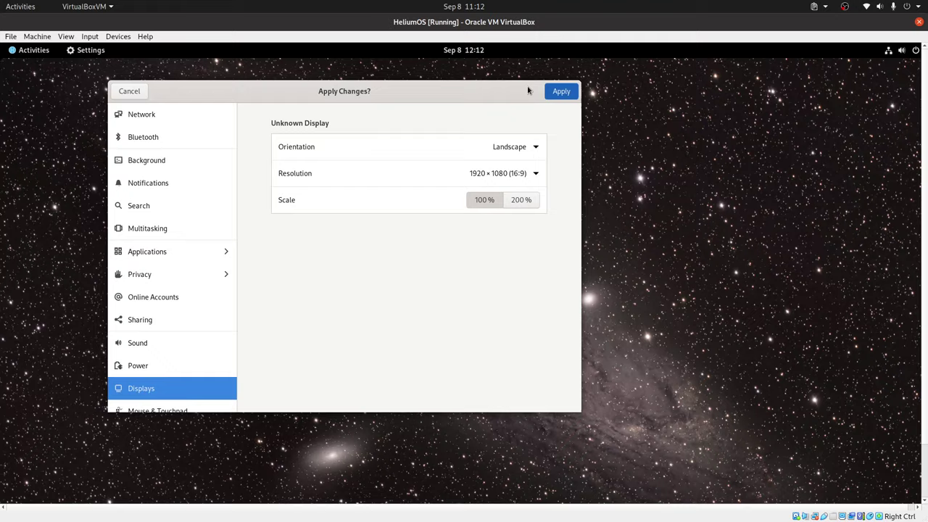
pyautogui.click(505, 339)
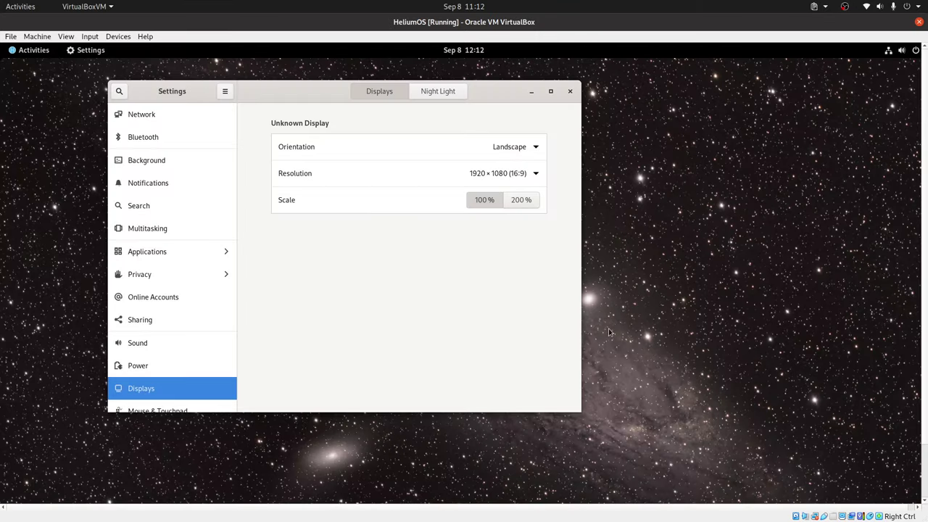
pyautogui.click(570, 90)
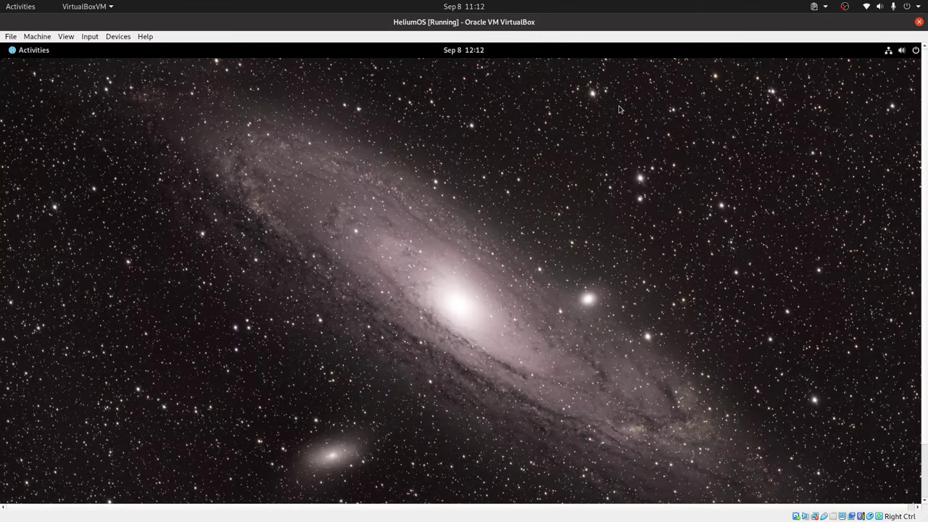
pyautogui.hotkey('ctrl', 'f')
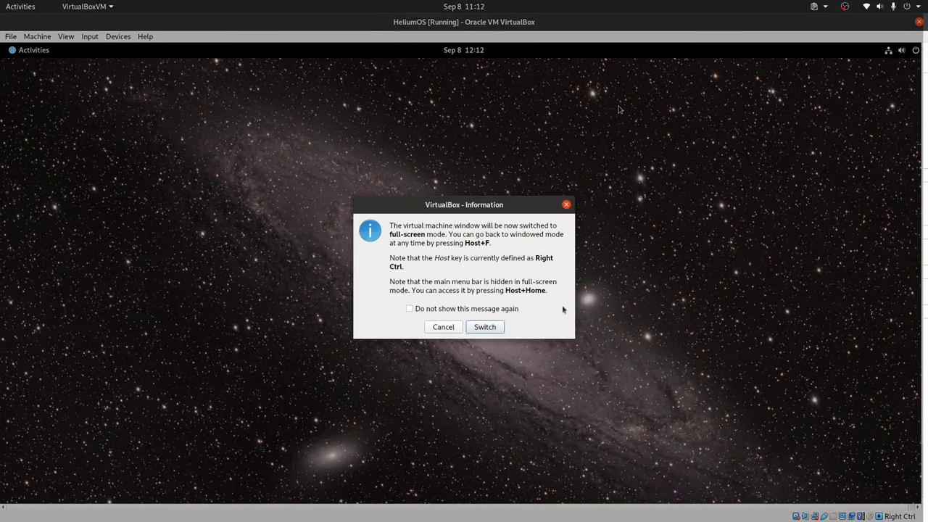
# Confirm the switch so the HeliumOS VM's galaxy desktop fills the whole screen.
pyautogui.click(497, 325)
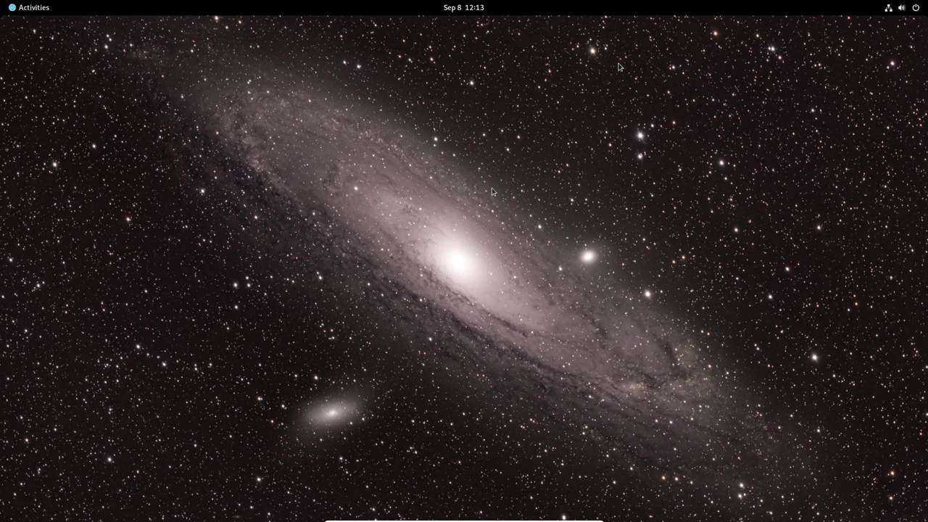
# Cycle through the host's browser and VirtualBox Manager windows to bring the running HeliumOS VM forward.
pyautogui.press('super')
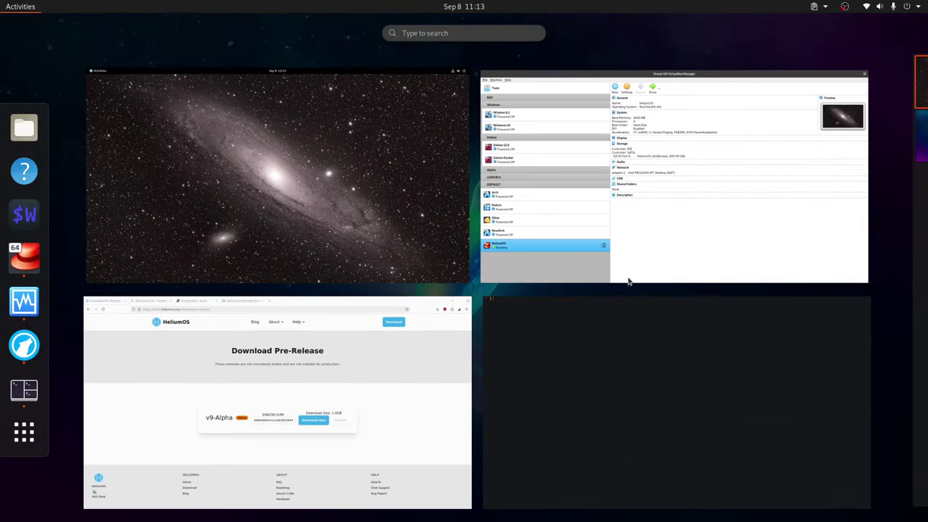
pyautogui.click(389, 413)
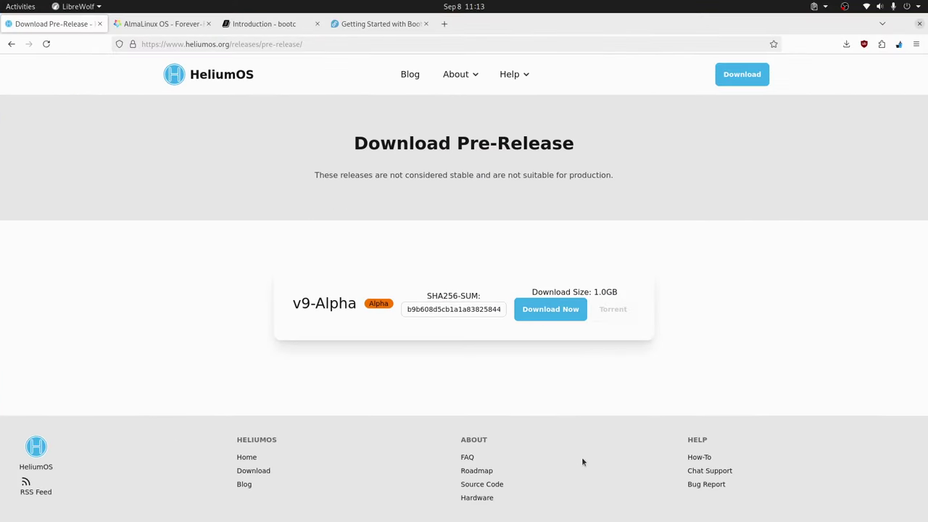
pyautogui.press('super')
pyautogui.click(372, 404)
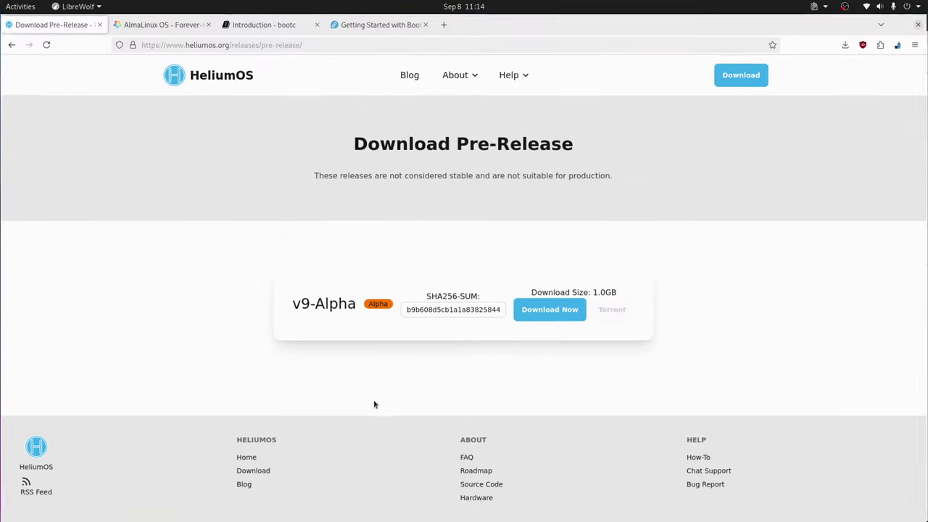
pyautogui.hotkey('alt', 'Tab')
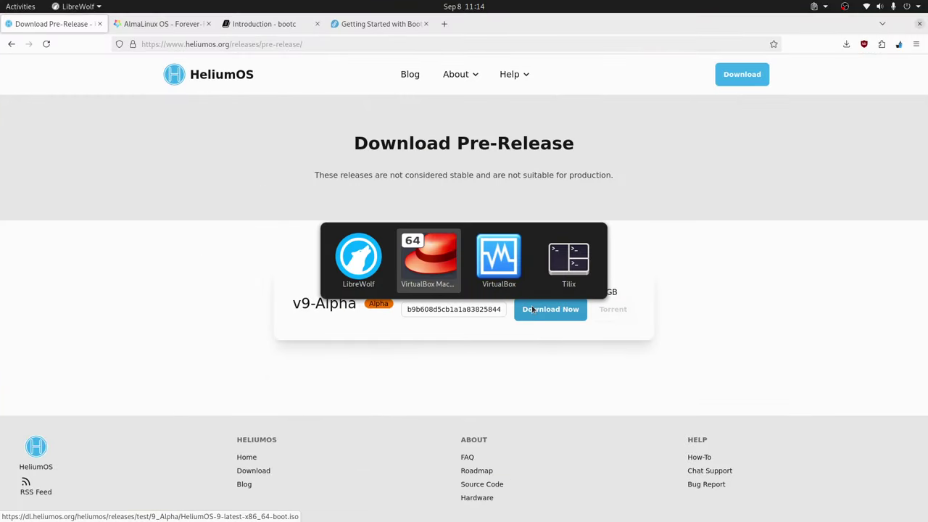
pyautogui.hotkey('alt', 'Tab')
pyautogui.hotkey('alt', 'Tab')
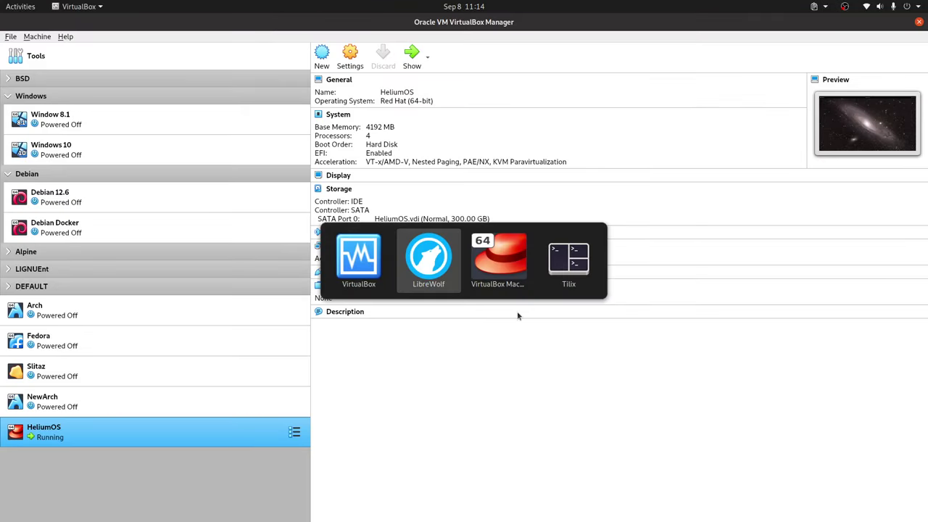
pyautogui.hotkey('alt', 'Tab')
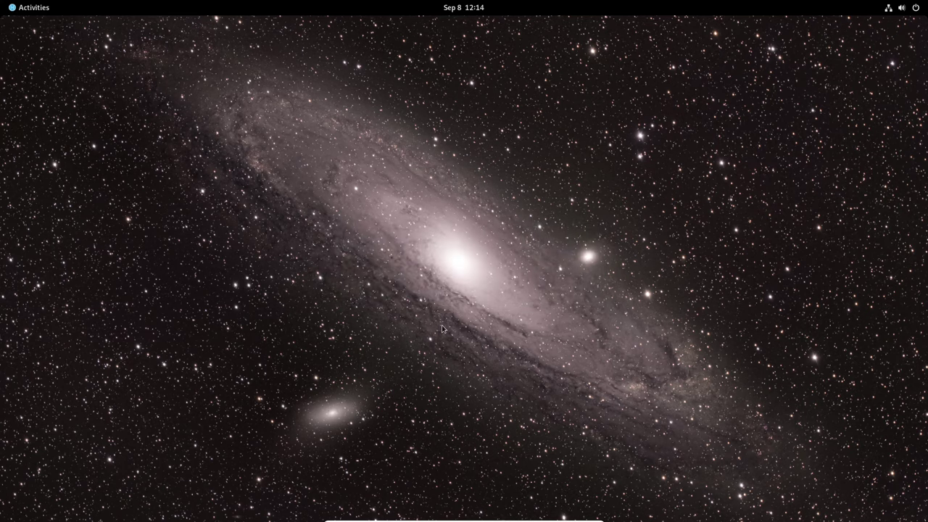
# Open Files at the Home folder maximized, then show the grid of all installed applications.
pyautogui.press('super')
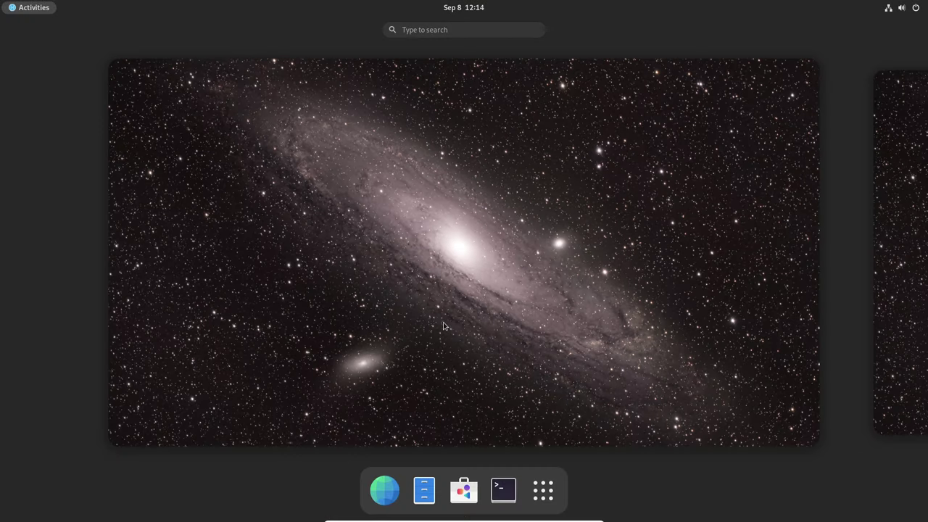
pyautogui.click(640, 111)
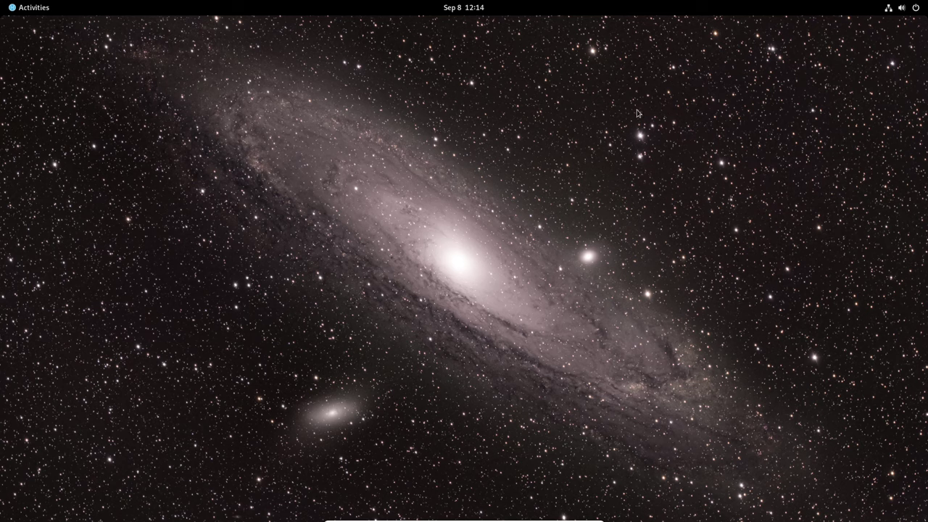
pyautogui.press('super')
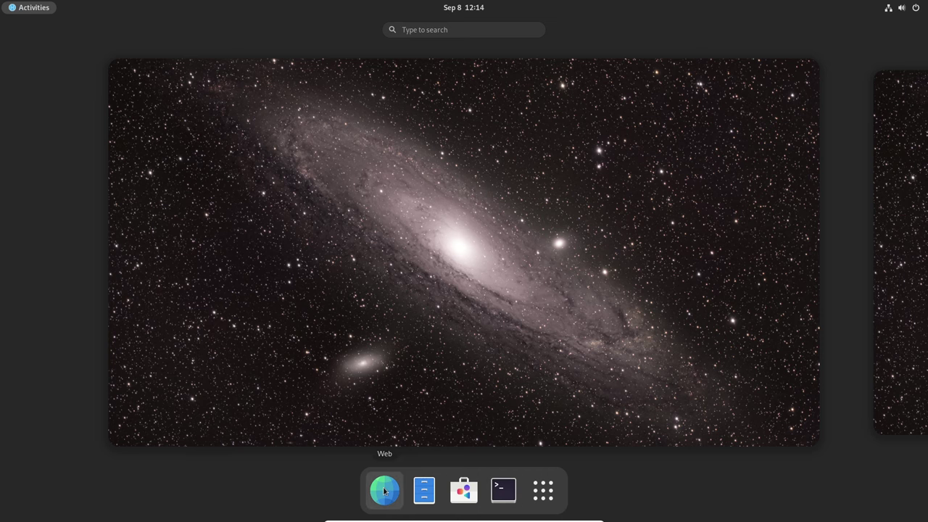
pyautogui.click(425, 491)
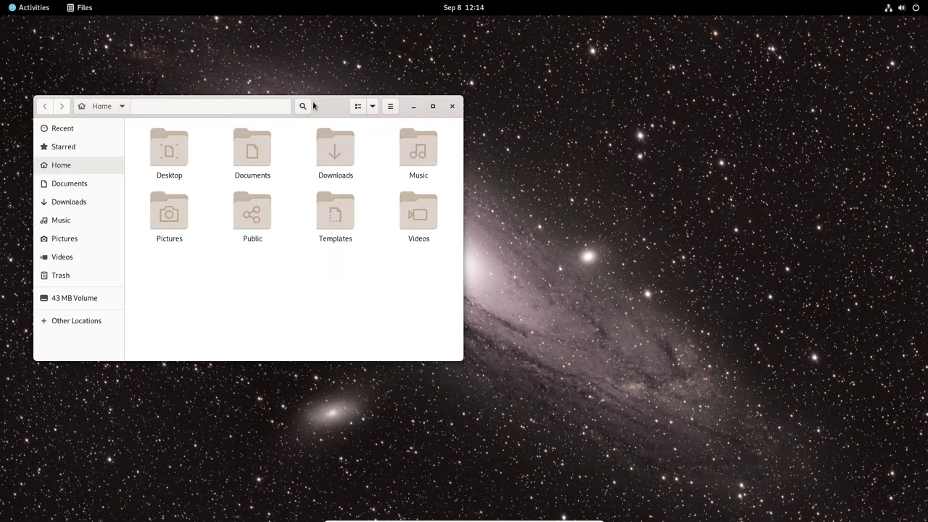
pyautogui.click(433, 106)
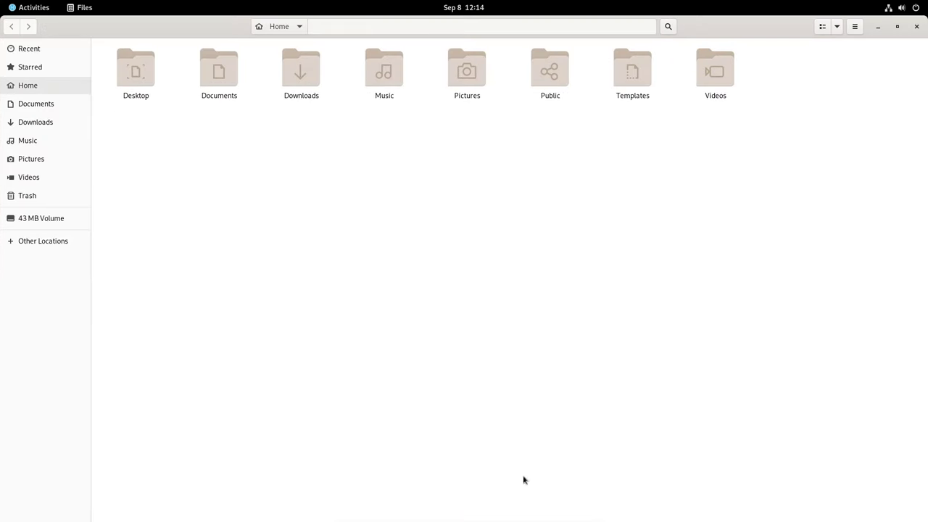
pyautogui.press('super')
pyautogui.click(543, 491)
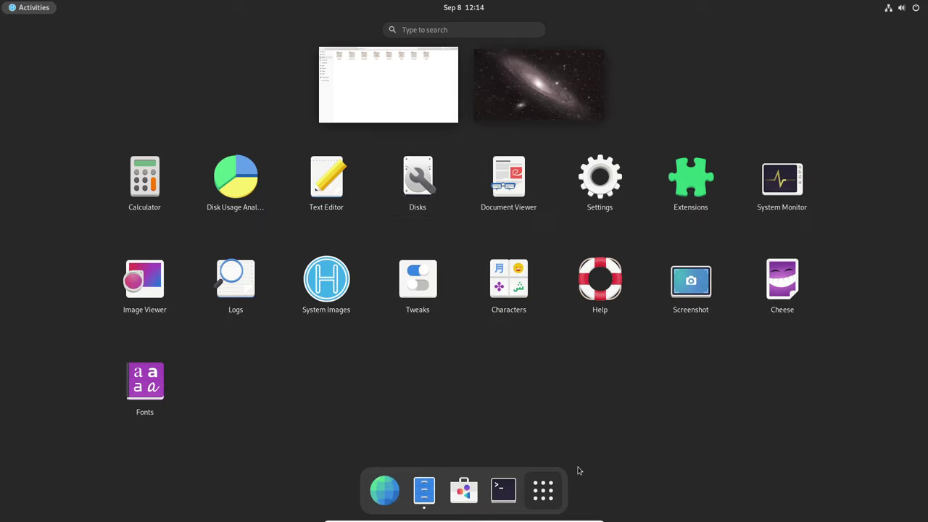
# Launch GNOME Software maximized and open the Endeavour app's details from Editor's Choice.
pyautogui.click(464, 491)
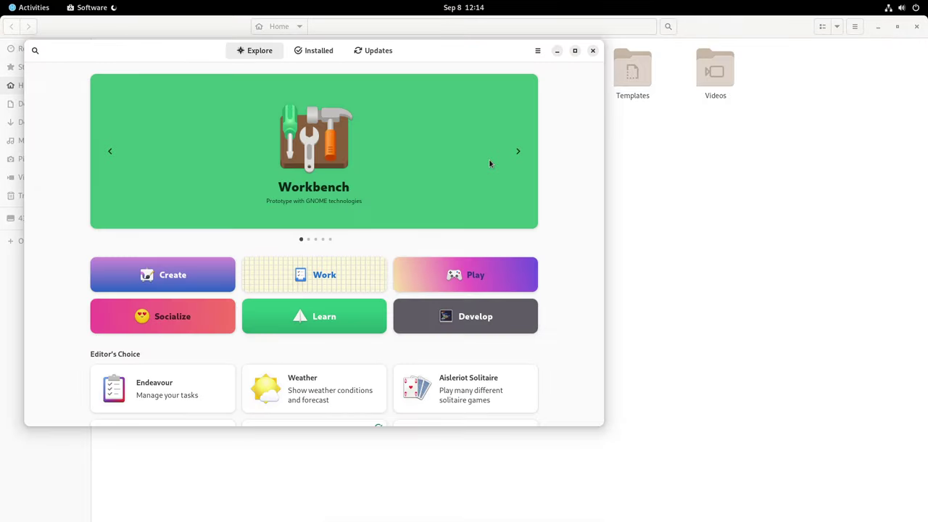
pyautogui.doubleClick(481, 54)
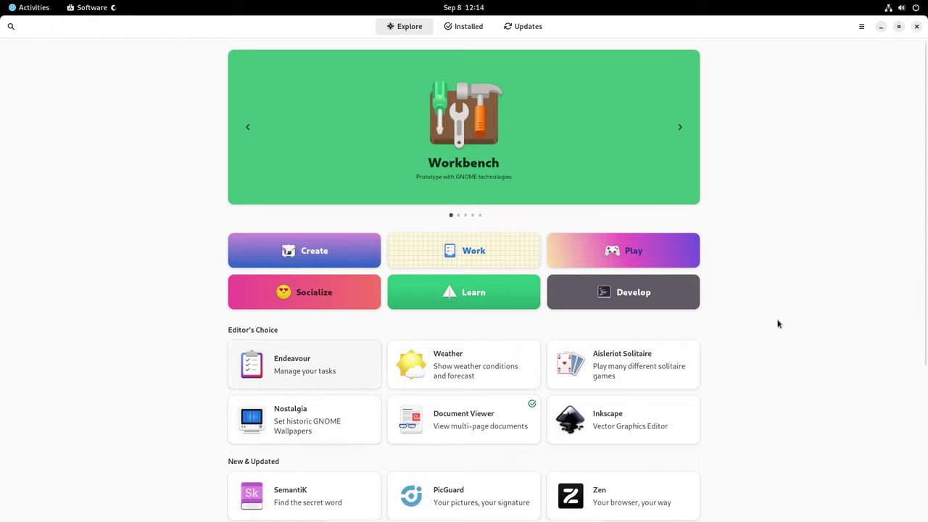
pyautogui.click(337, 359)
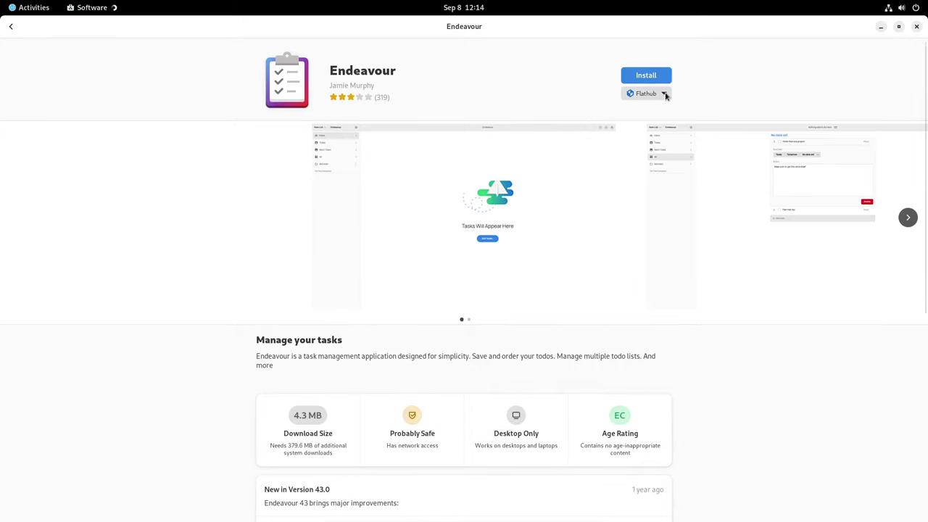
# Check Endeavour's install source list to confirm it comes from Flathub as a Flatpak.
pyautogui.click(664, 93)
pyautogui.press('Escape')
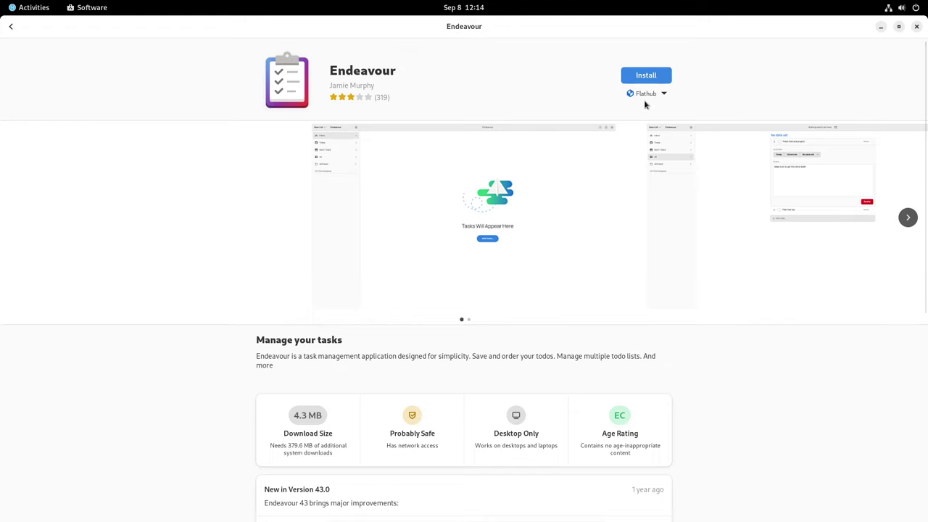
pyautogui.click(665, 95)
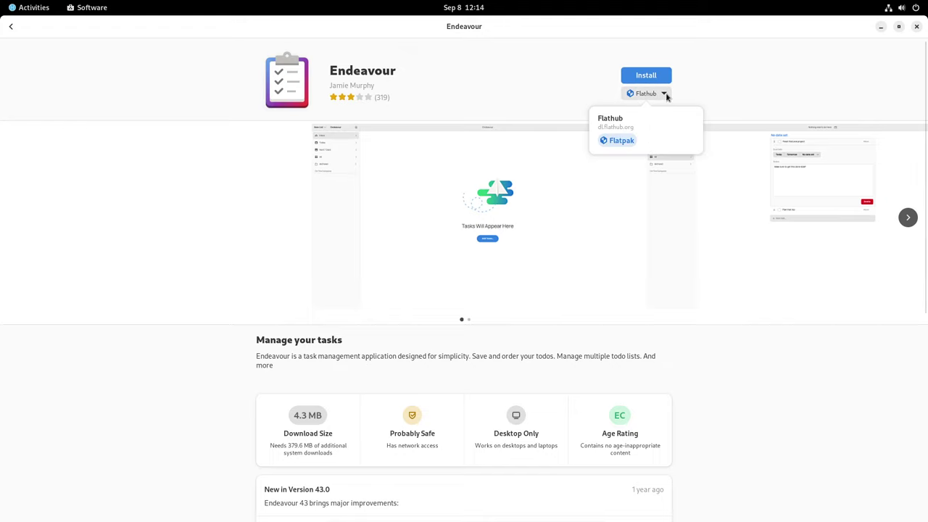
pyautogui.click(782, 366)
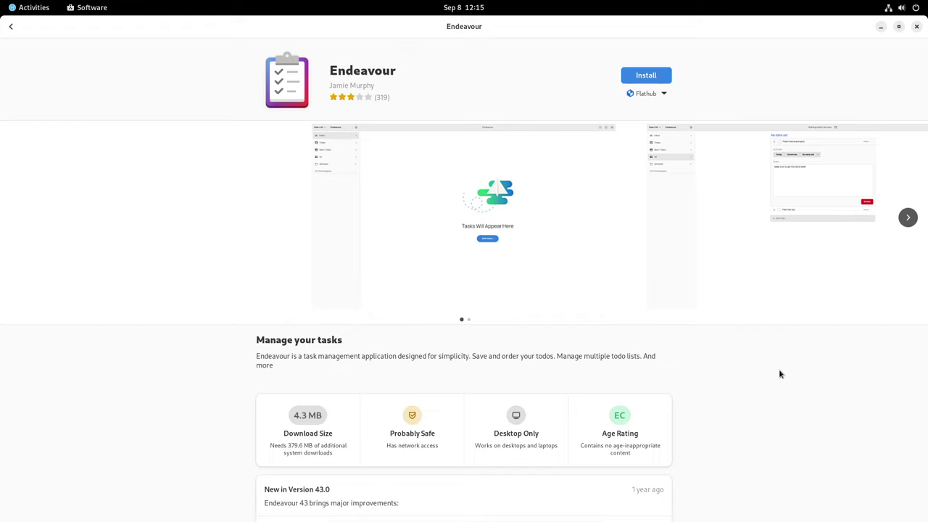
pyautogui.hotkey('alt', 'Tab')
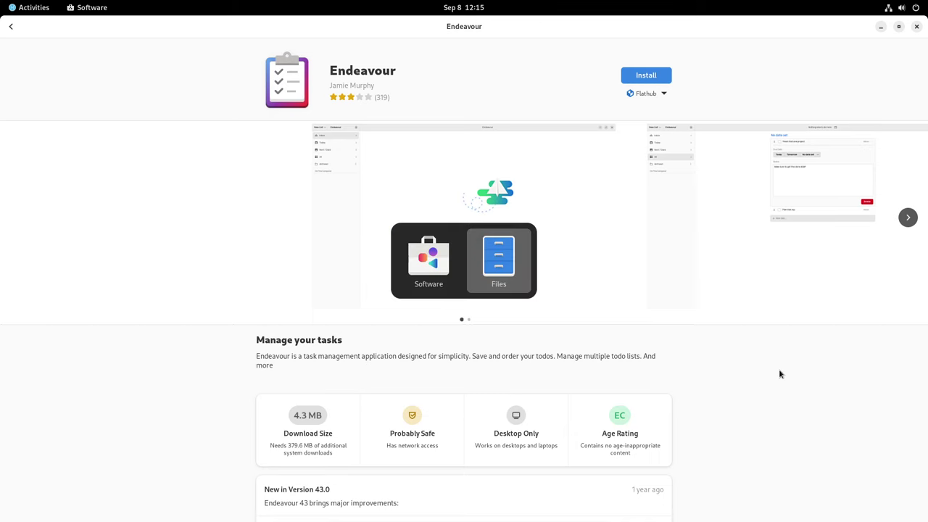
# Open Terminal from an Activities search for 'te' and maximize it.
pyautogui.press('super')
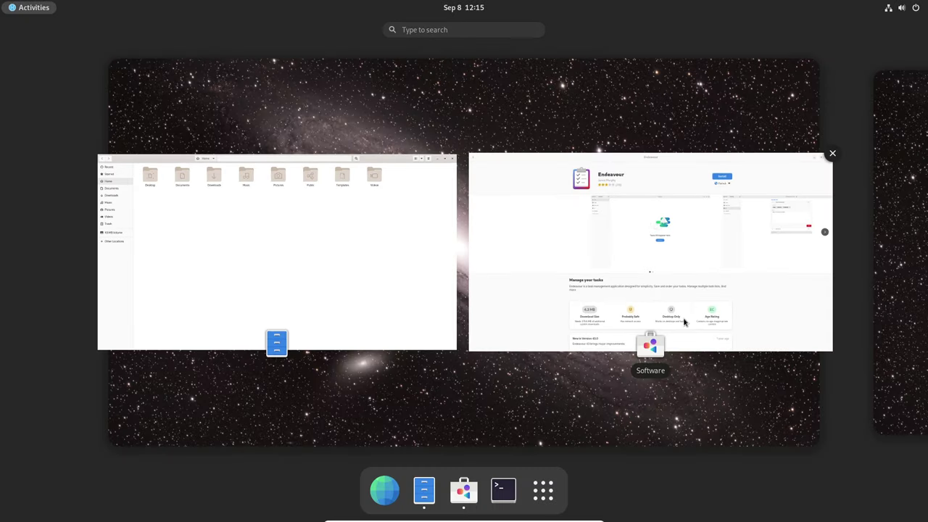
pyautogui.write('te')
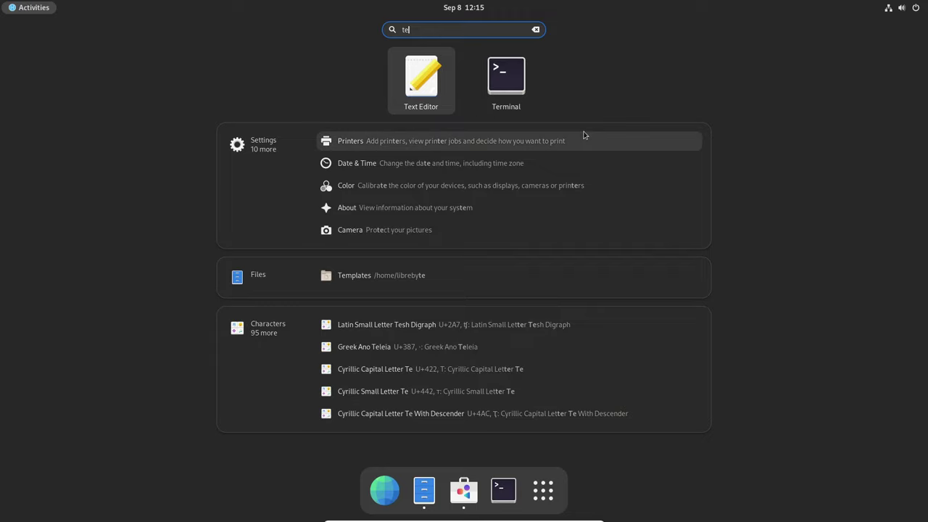
pyautogui.click(509, 98)
pyautogui.doubleClick(153, 55)
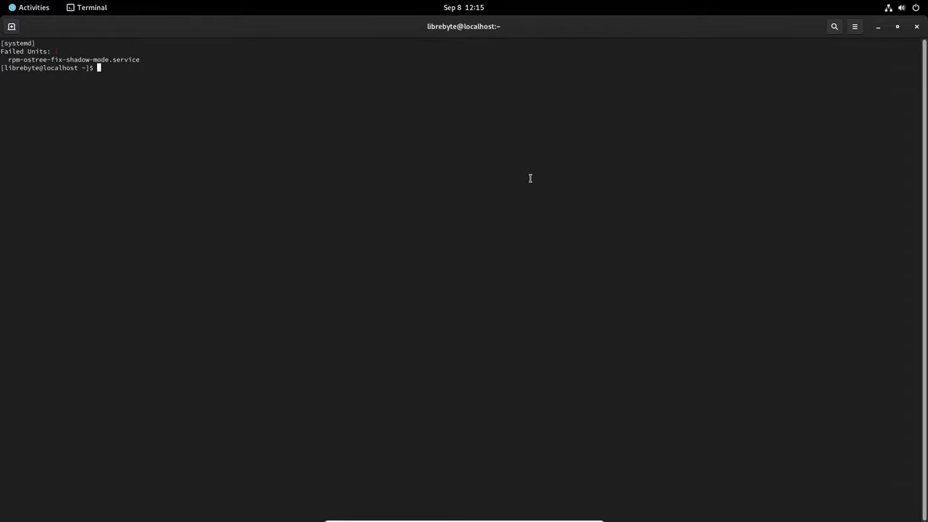
# Run 'sudo touch /usr/local/bin/ejemplo.sh' with the admin password, hitting the read-only file system error.
pyautogui.write('sudo touch /usr/local/bin/ejemplo')
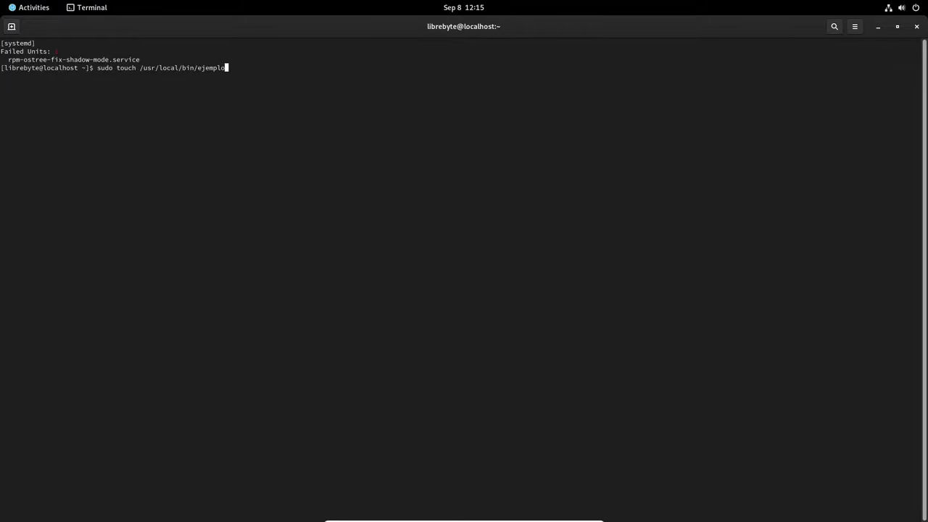
pyautogui.write('.sh')
pyautogui.press('Return')
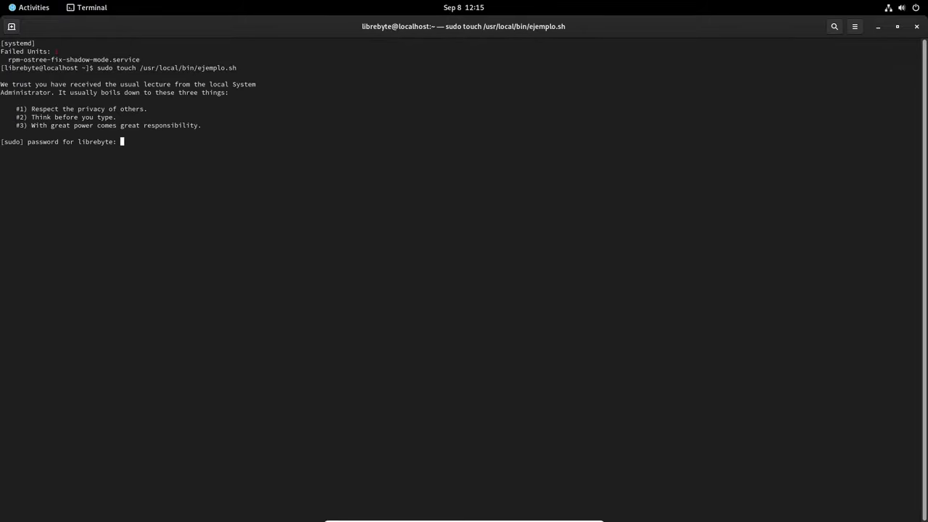
pyautogui.press('Return')
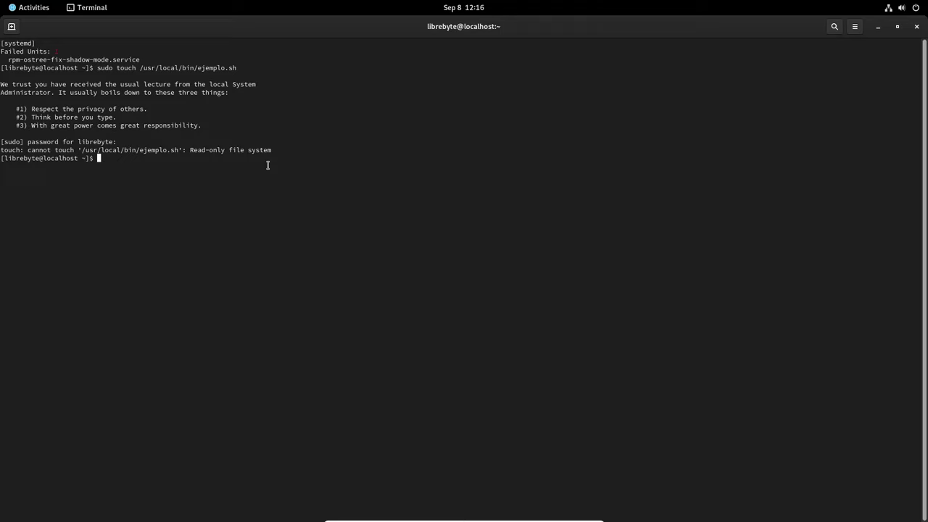
# Print /etc/fstab with 'cat /etc/fstab', showing it is empty.
pyautogui.write('cat /etc/fstab')
pyautogui.press('Return')
pyautogui.press('Up')
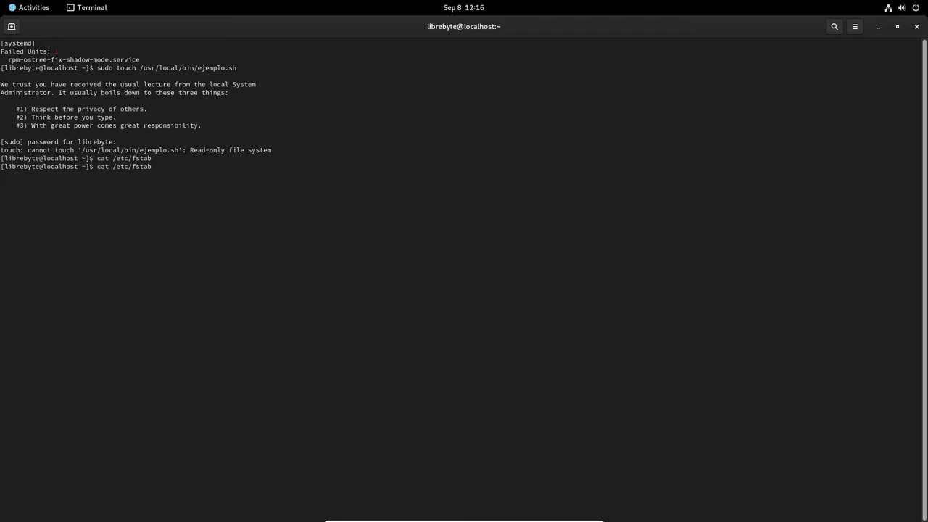
pyautogui.press('Return')
pyautogui.press('Up')
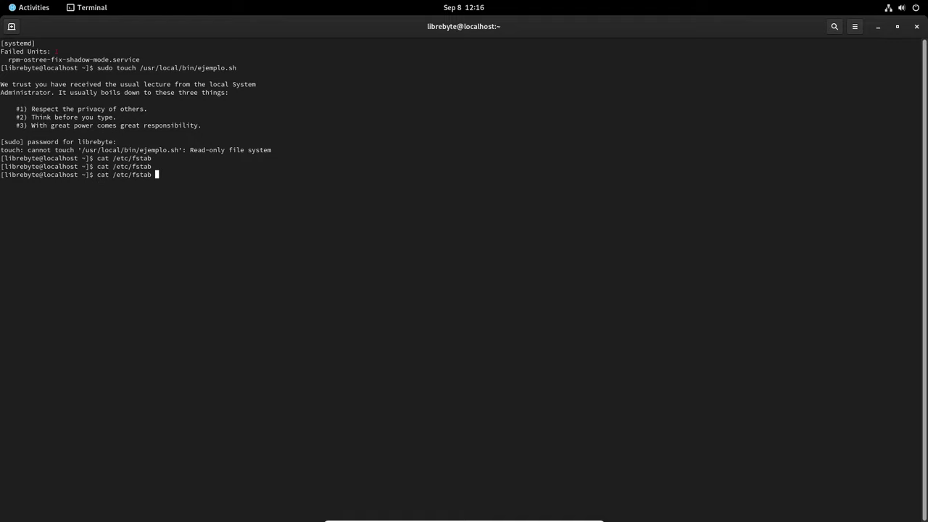
pyautogui.press('BackSpace')
pyautogui.press('BackSpace')
pyautogui.press('BackSpace')
pyautogui.press('BackSpace')
pyautogui.press('BackSpace')
pyautogui.press('Tab')
pyautogui.press('Tab')
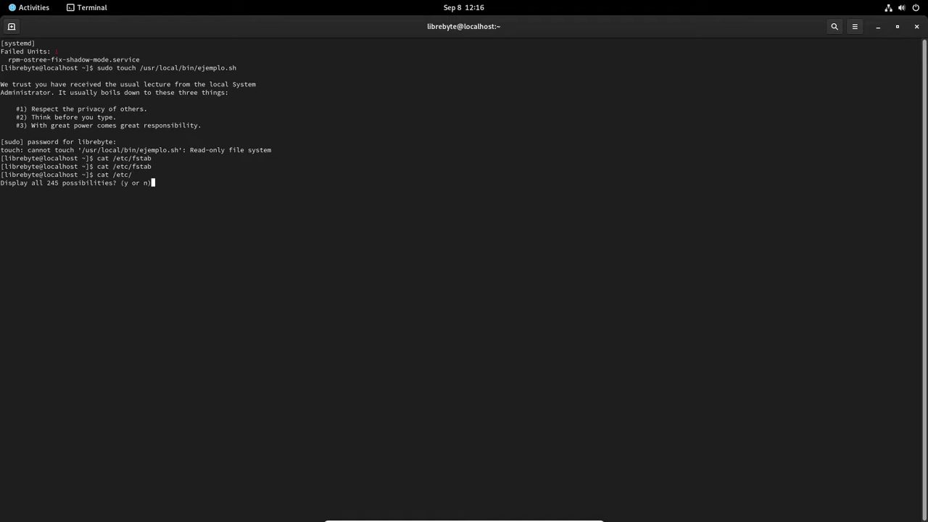
pyautogui.write('nfst')
pyautogui.press('Tab')
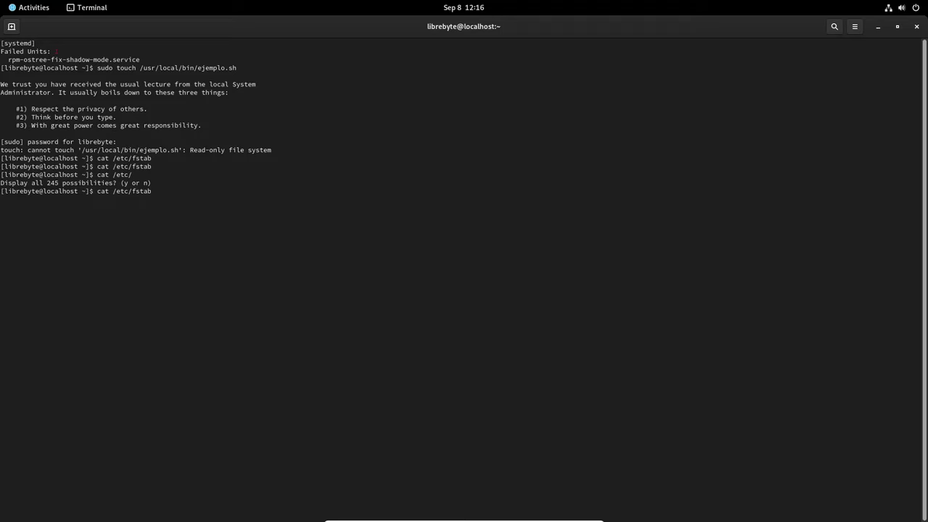
pyautogui.press('Return')
# List /boot with 'ls /boot/' and 'ls -all /boot/', showing only . and .. entries.
pyautogui.write('ls /boot/')
pyautogui.press('Return')
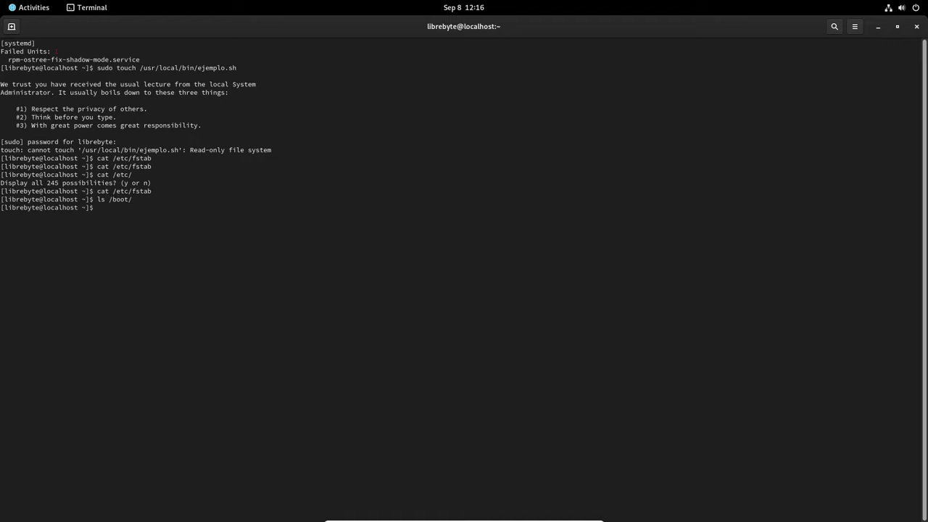
pyautogui.press('Up')
pyautogui.press('Left')
pyautogui.press('Left')
pyautogui.press('Left')
pyautogui.press('Left')
pyautogui.press('Left')
pyautogui.press('Left')
pyautogui.write('-all')
pyautogui.press('Return')
pyautogui.press('Up')
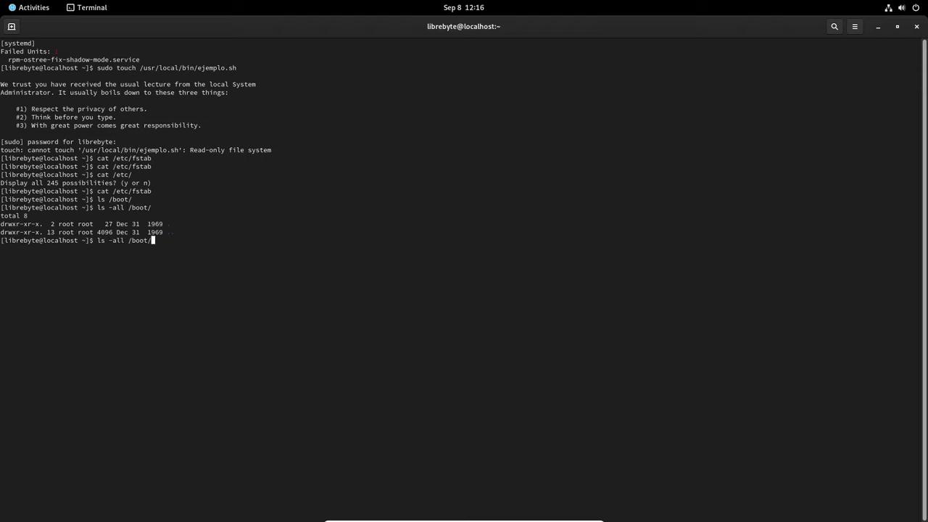
pyautogui.press('BackSpace')
pyautogui.press('BackSpace')
pyautogui.press('BackSpace')
pyautogui.press('BackSpace')
pyautogui.press('BackSpace')
pyautogui.press('BackSpace')
pyautogui.press('BackSpace')
pyautogui.press('BackSpace')
pyautogui.press('BackSpace')
pyautogui.press('BackSpace')
pyautogui.press('BackSpace')
pyautogui.press('BackSpace')
pyautogui.press('BackSpace')
pyautogui.press('BackSpace')
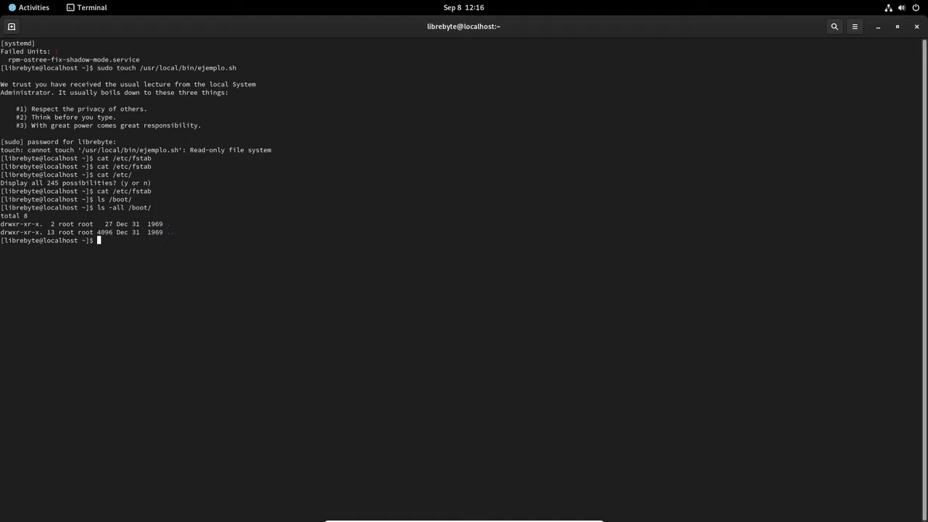